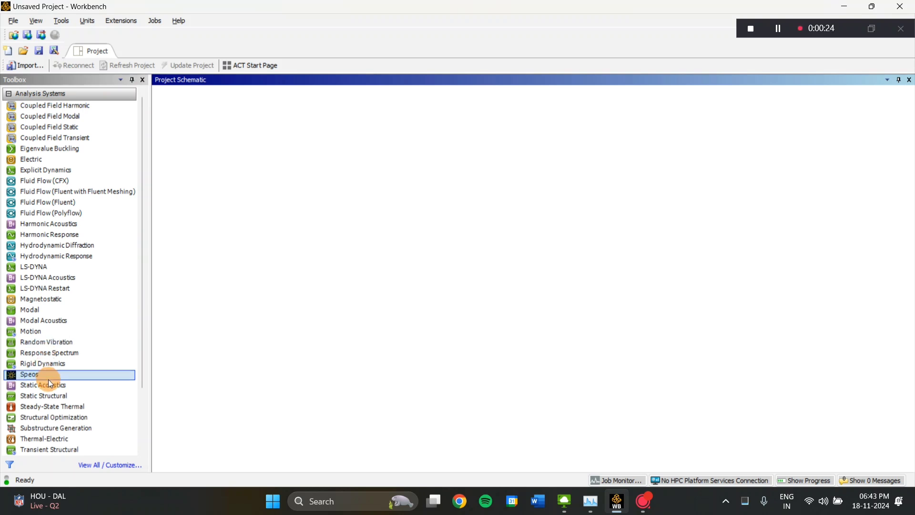
# Add a Static Structural analysis system to the project and open its Engineering Data.
pyautogui.click(44, 395)
pyautogui.doubleClick(44, 395)
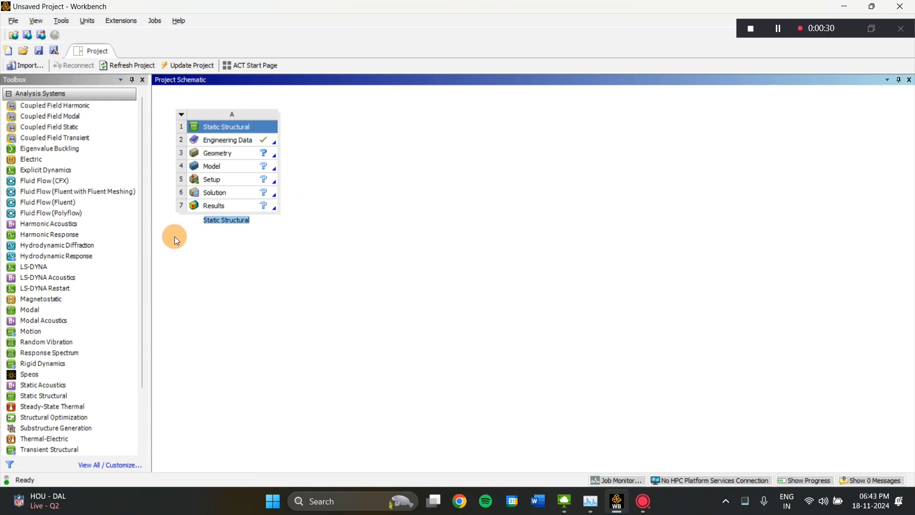
pyautogui.doubleClick(228, 143)
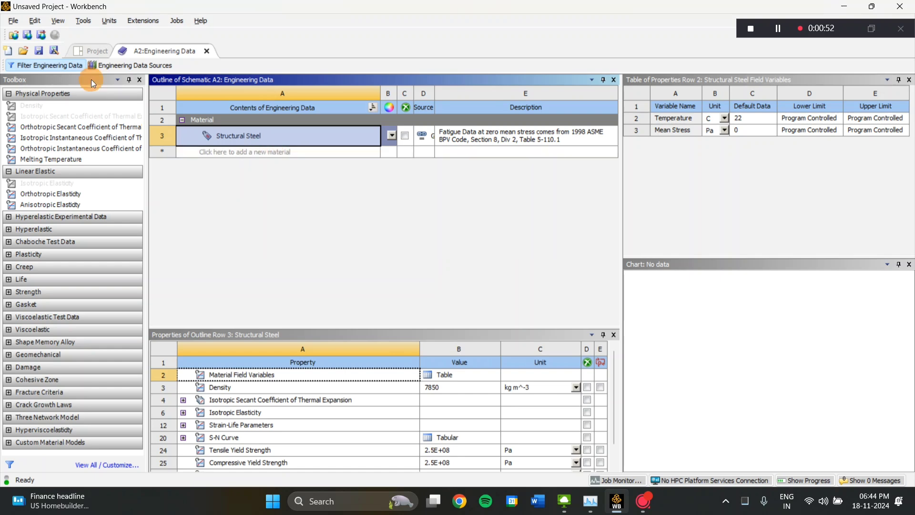
# Add Plastic, ABS (high-impact) from the ANSYS GRANTA Materials Data for Simulation (Sample) source to the analysis's engineering data.
pyautogui.click(146, 68)
pyautogui.click(205, 155)
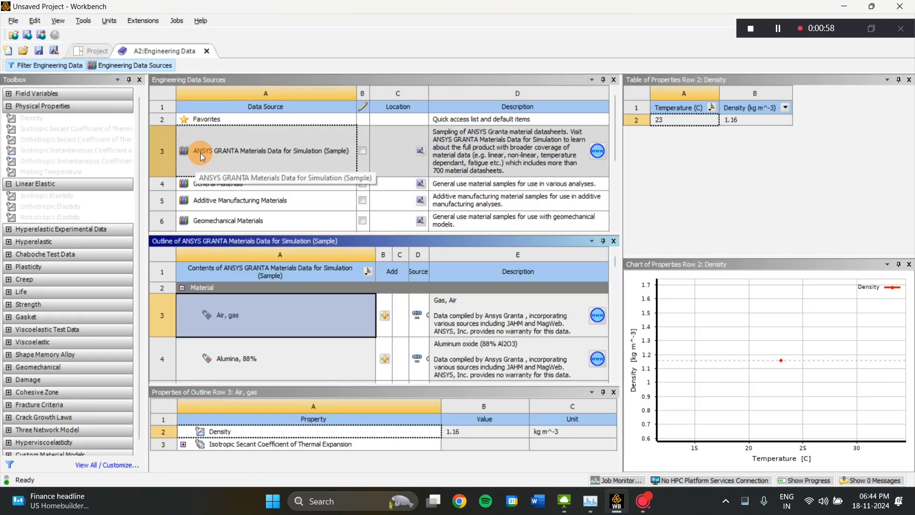
pyautogui.click(227, 153)
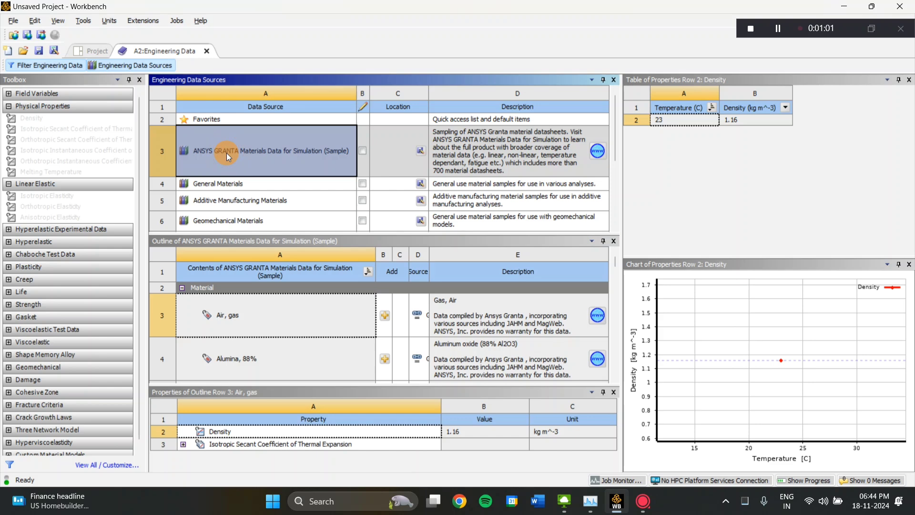
pyautogui.scroll(-3, 230, 285)
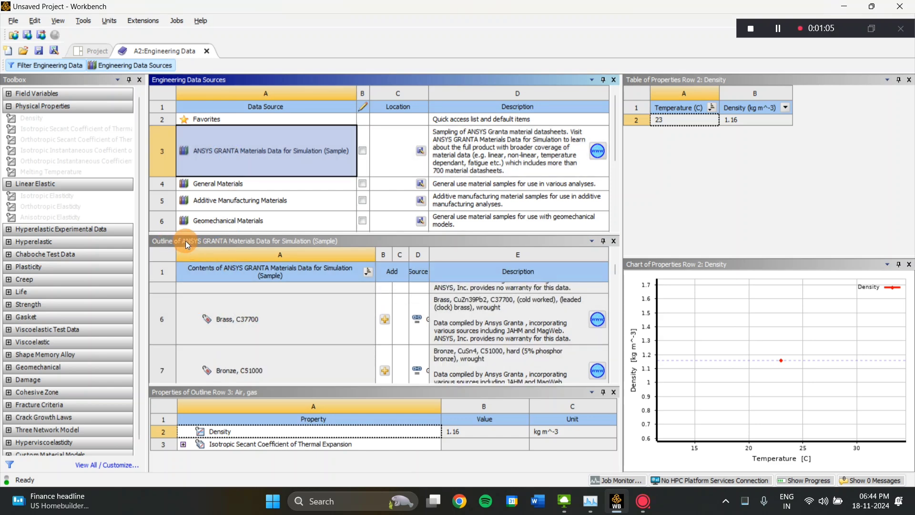
pyautogui.scroll(-5, 221, 299)
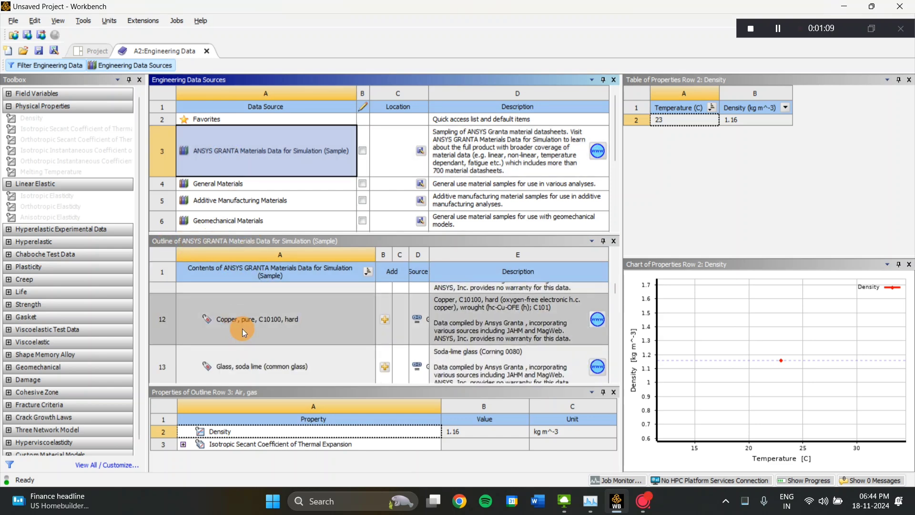
pyautogui.scroll(-8, 245, 329)
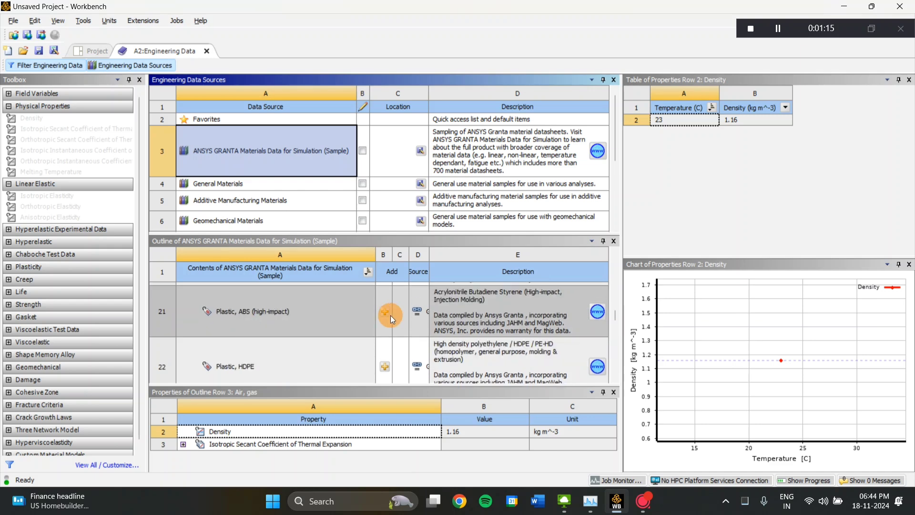
pyautogui.click(387, 314)
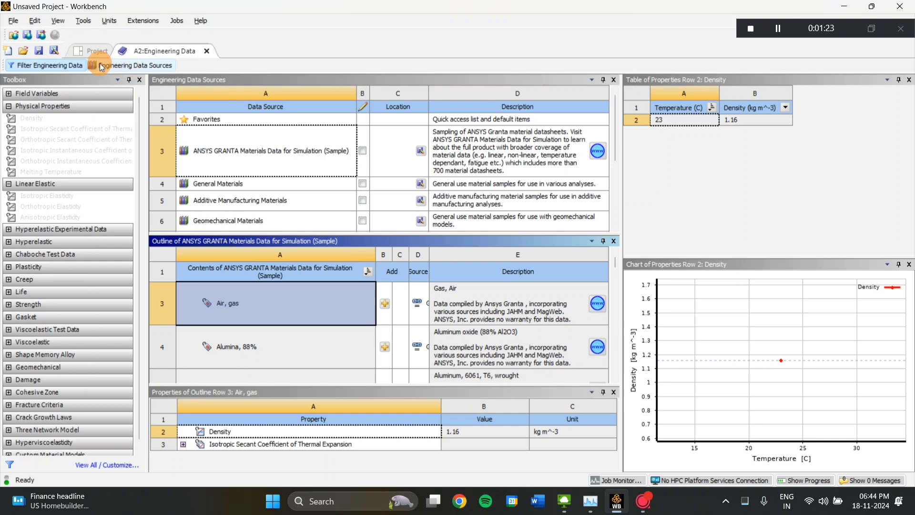
pyautogui.click(150, 64)
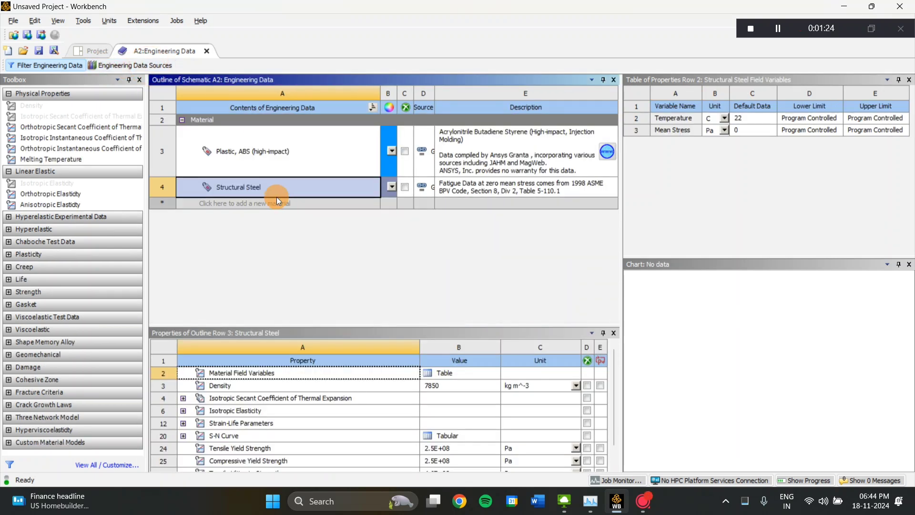
# Remove Structural Steel from the engineering data and return to the project schematic.
pyautogui.click(249, 186)
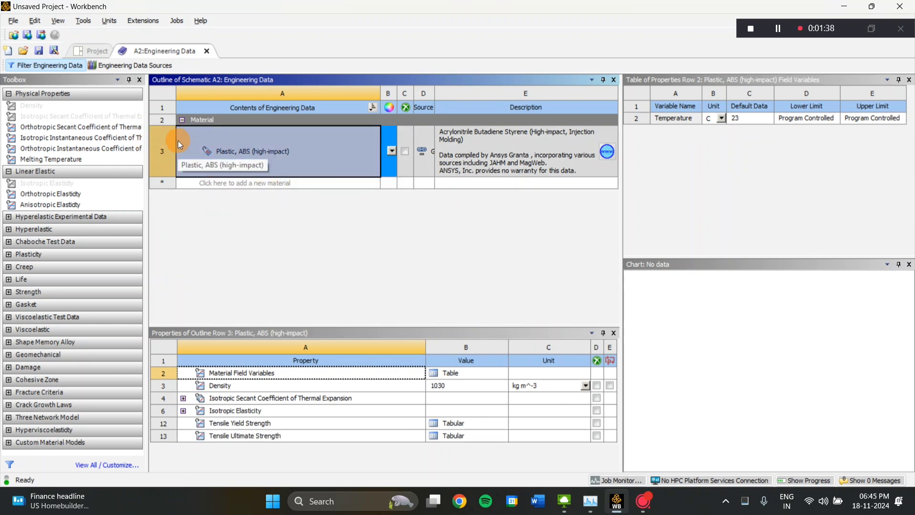
pyautogui.click(87, 52)
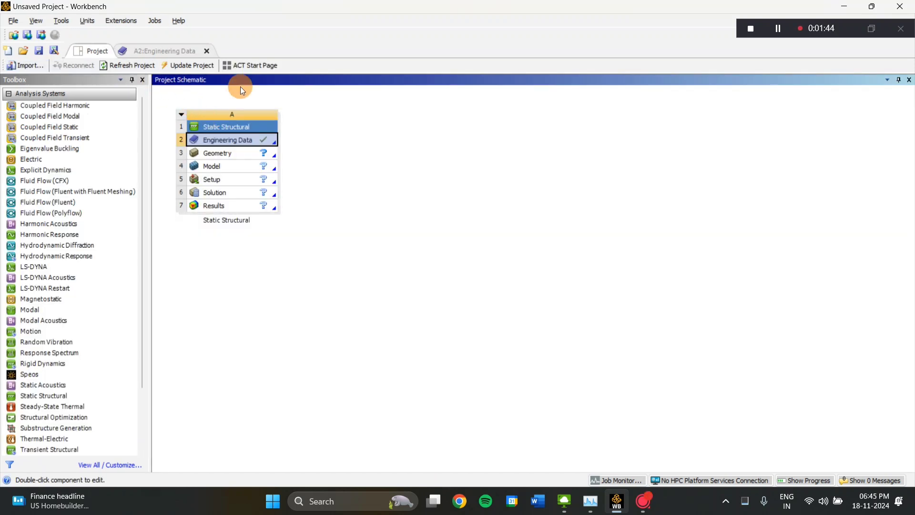
# Open the Geometry cell in Ansys Discovery, insert DRONE PART.step.SLDPRT from the Project 6 folder, and return to Workbench.
pyautogui.doubleClick(212, 158)
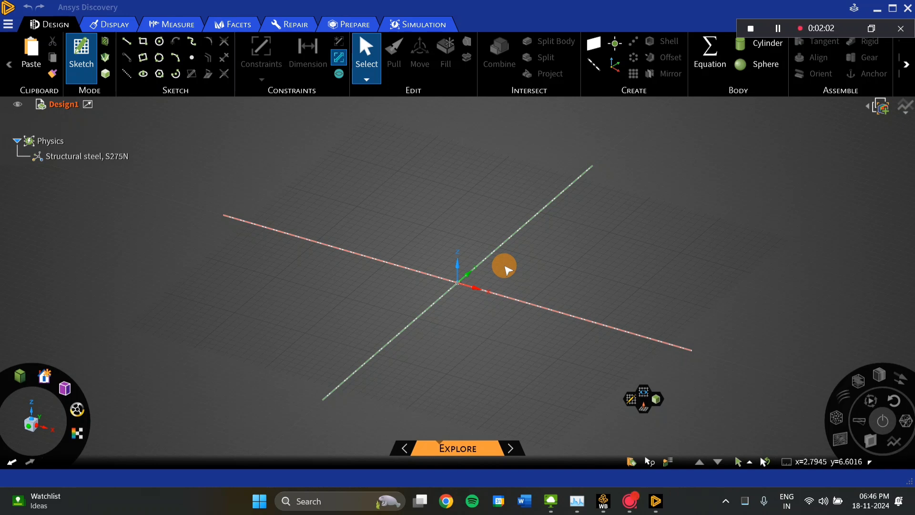
pyautogui.click(8, 24)
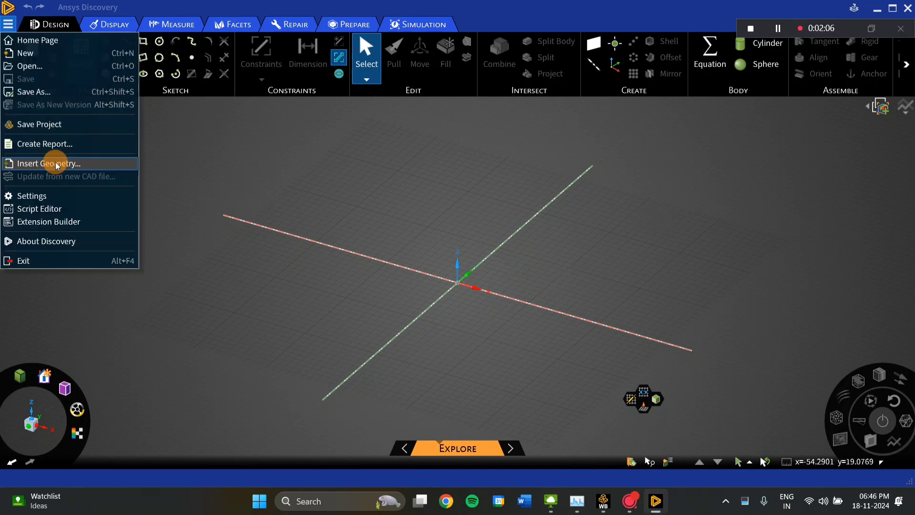
pyautogui.click(56, 164)
pyautogui.click(286, 254)
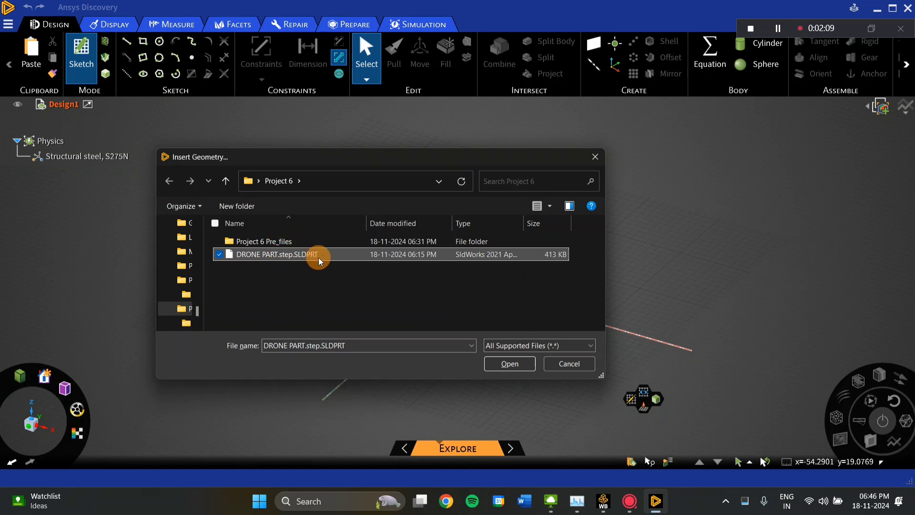
pyautogui.click(509, 365)
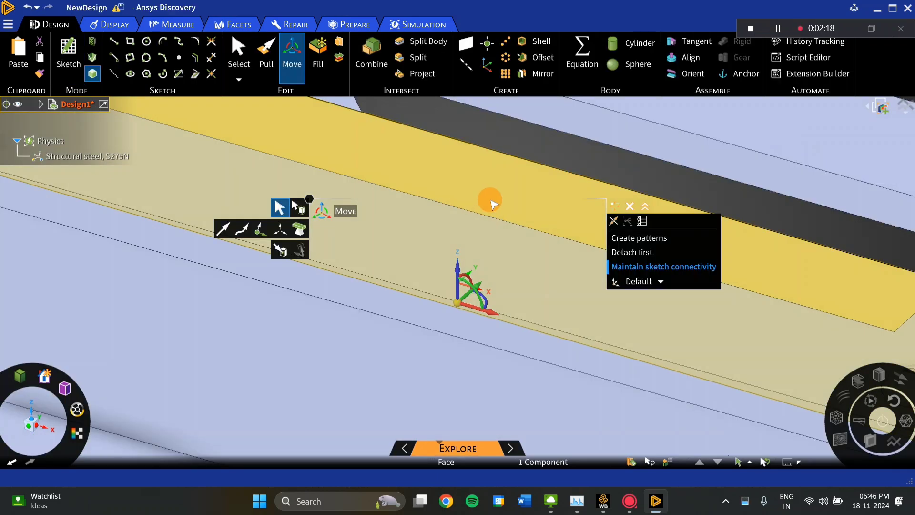
pyautogui.scroll(-10, 590, 149)
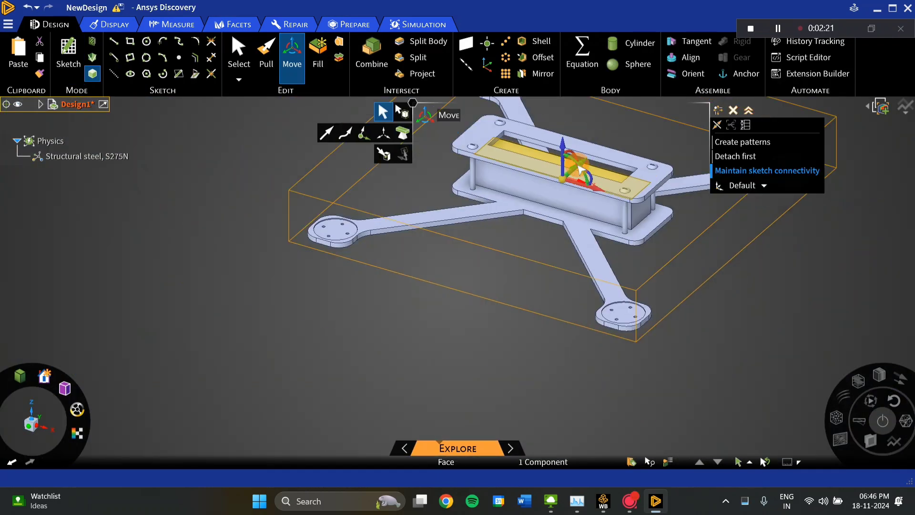
pyautogui.moveTo(527, 248)
pyautogui.mouseDown(button='middle')
pyautogui.moveTo(607, 239)
pyautogui.moveTo(589, 237)
pyautogui.moveTo(565, 212)
pyautogui.moveTo(560, 232)
pyautogui.mouseUp(button='middle')
pyautogui.click(613, 215)
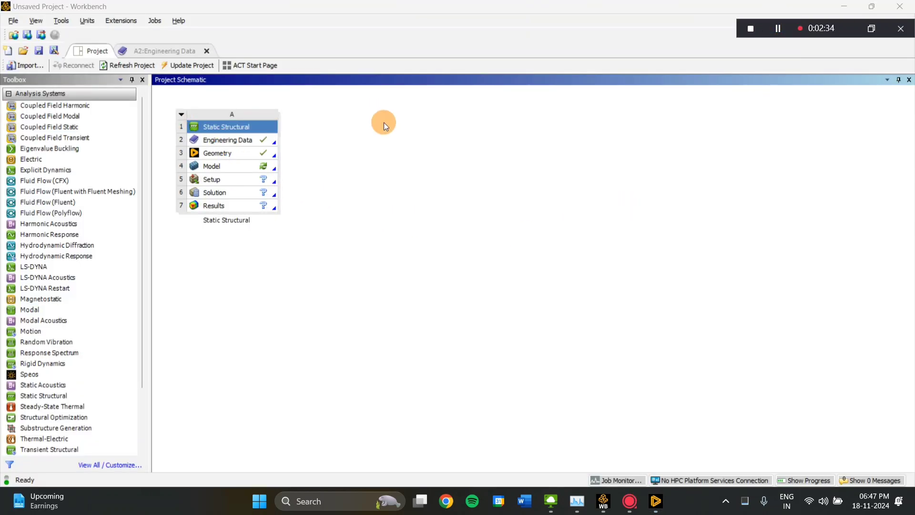
# Open the analysis model in Mechanical and assign Plastic, ABS (high-impact) to the first Default\Shaft.1 body.
pyautogui.doubleClick(216, 164)
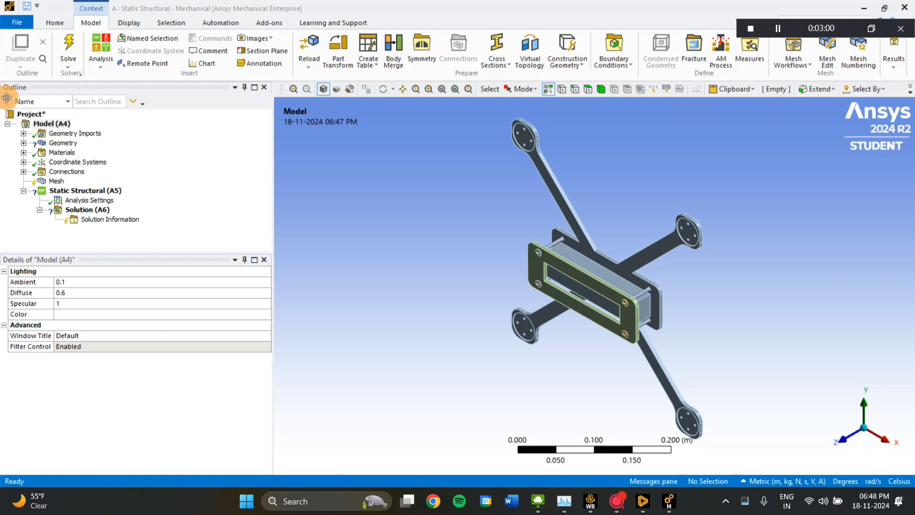
pyautogui.click(23, 143)
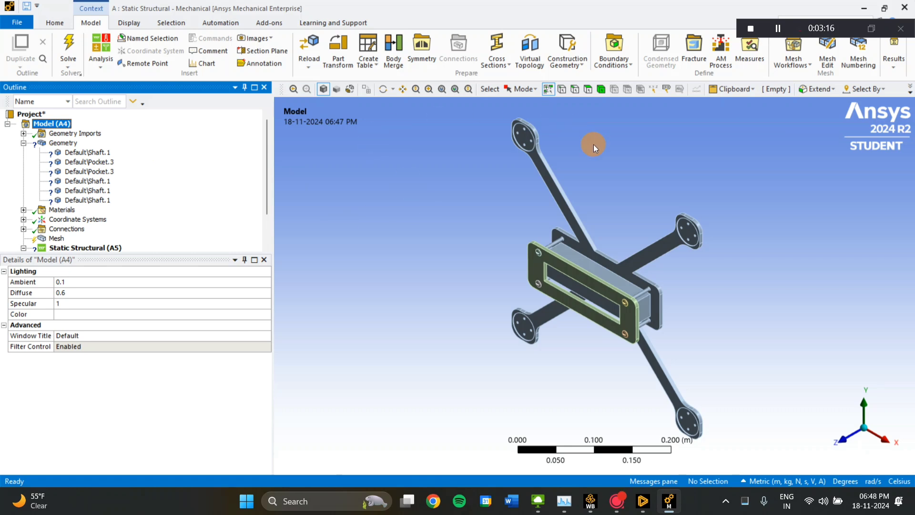
pyautogui.click(97, 154)
pyautogui.click(96, 362)
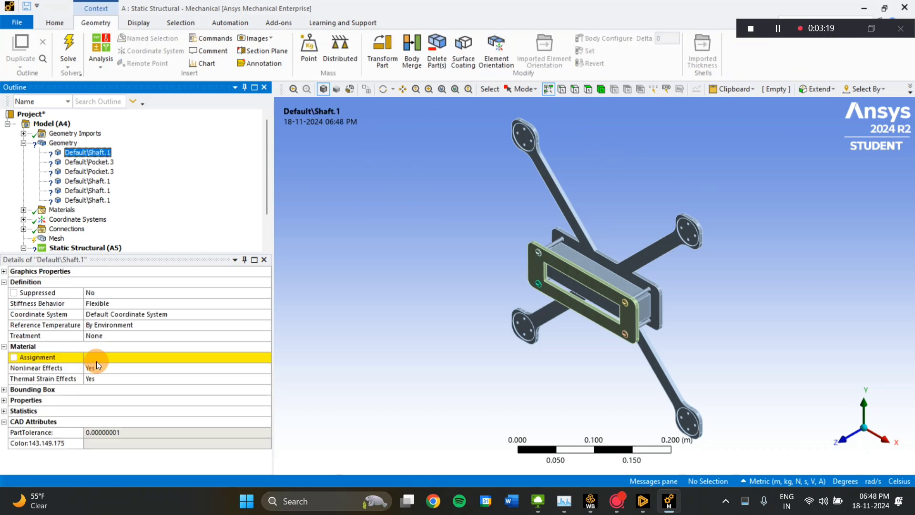
pyautogui.click(267, 358)
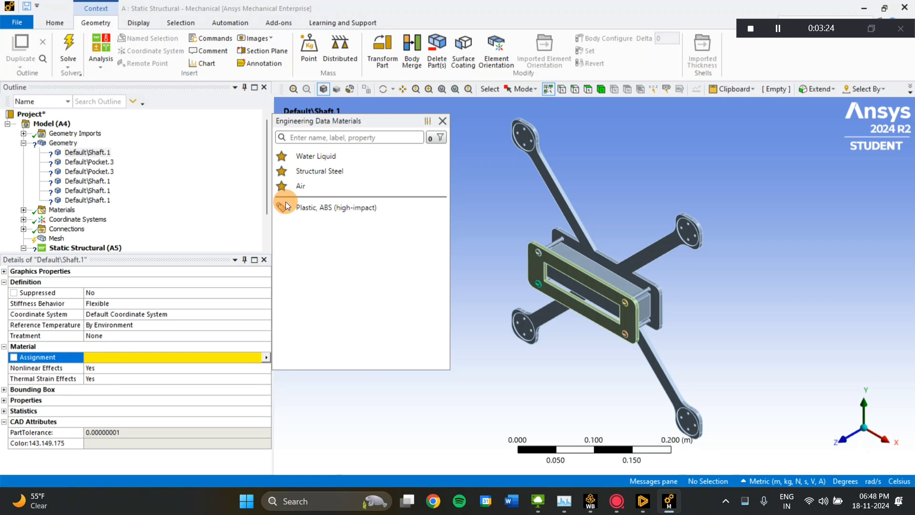
pyautogui.click(336, 208)
# Assign Plastic, ABS (high-impact) to the first Default\Pocket.3 body and the remaining bodies of the drone frame.
pyautogui.click(83, 163)
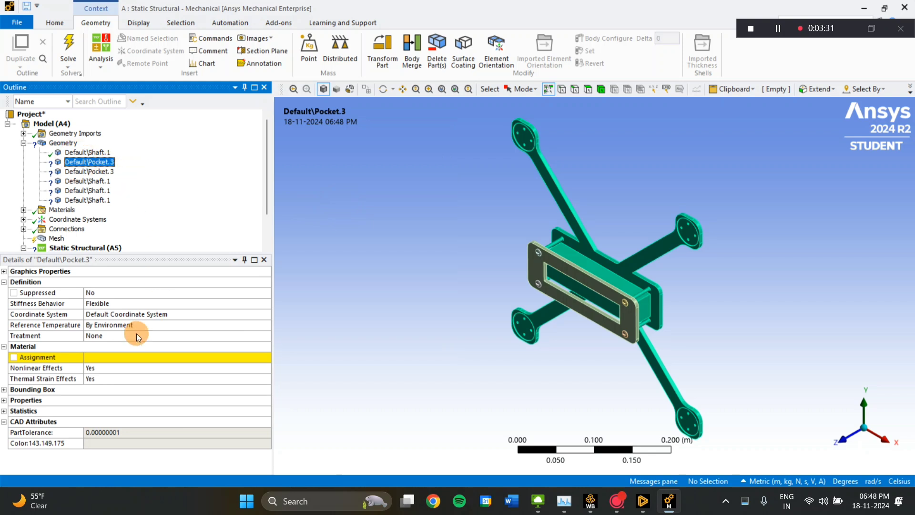
pyautogui.click(186, 358)
pyautogui.click(268, 358)
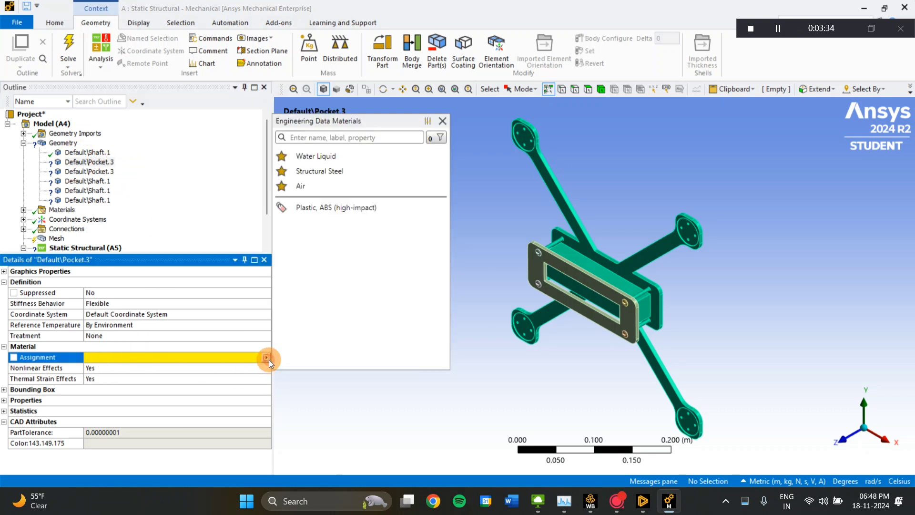
pyautogui.click(348, 209)
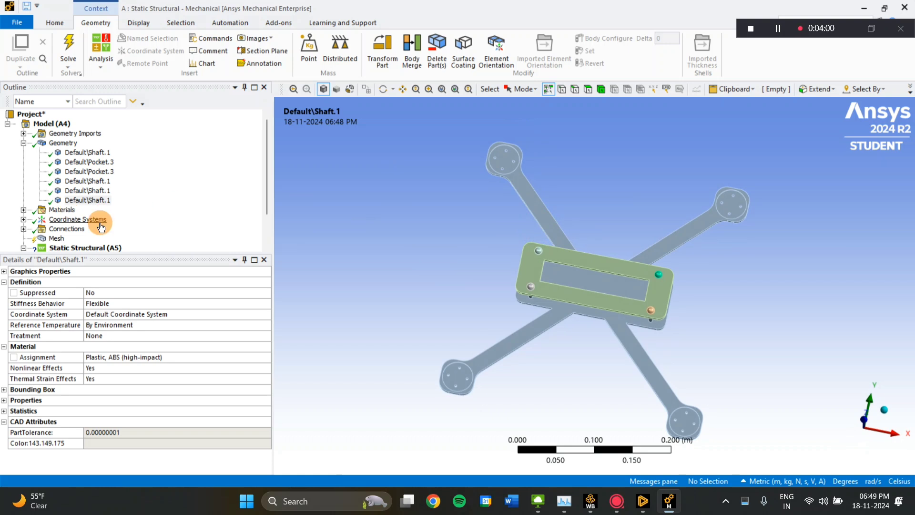
# Set the global mesh element size to 0.002 m and generate the mesh.
pyautogui.scroll(-1, 198, 196)
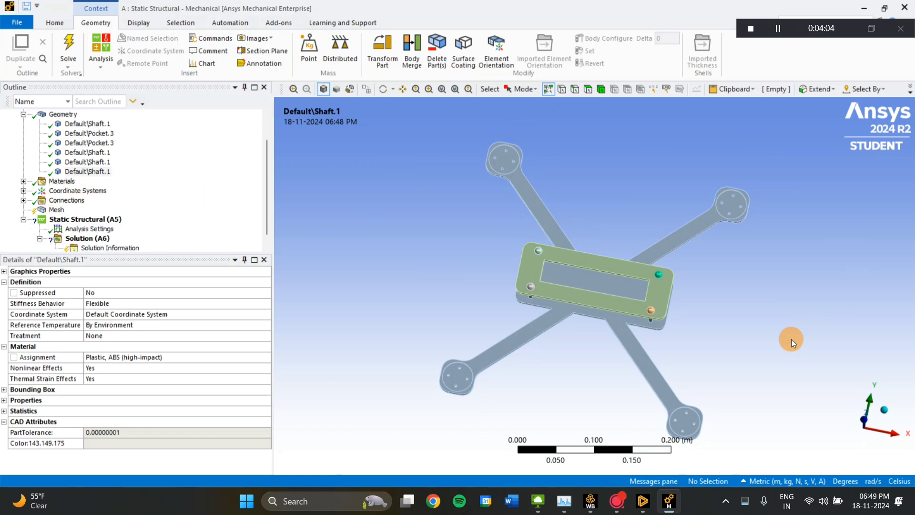
pyautogui.click(53, 213)
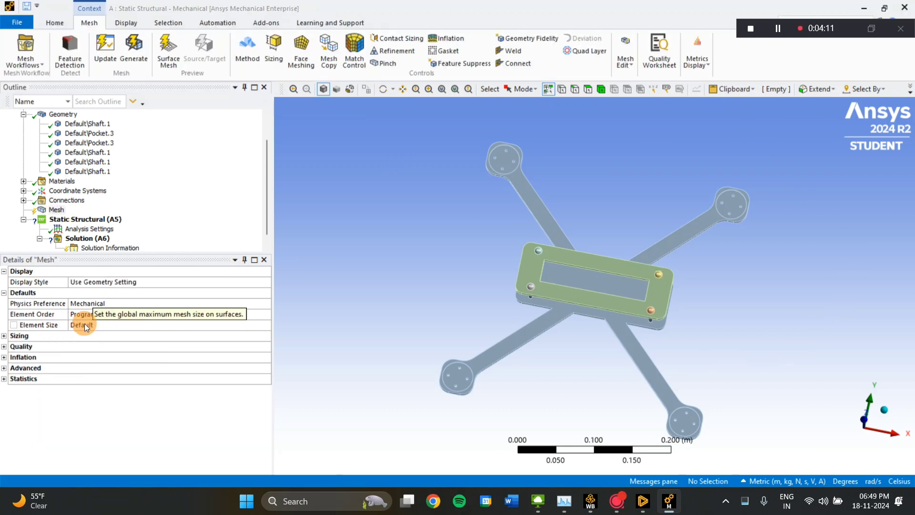
pyautogui.click(85, 326)
pyautogui.write('0.')
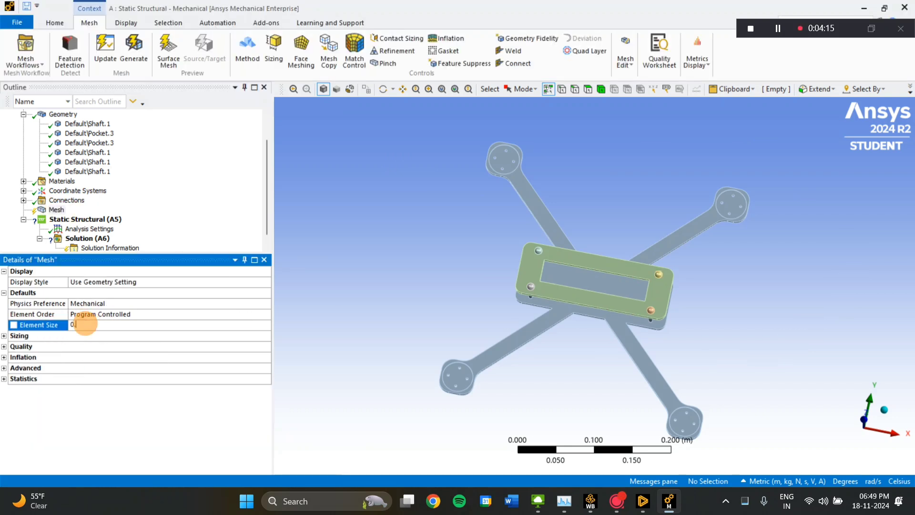
pyautogui.write('002')
pyautogui.press('Return')
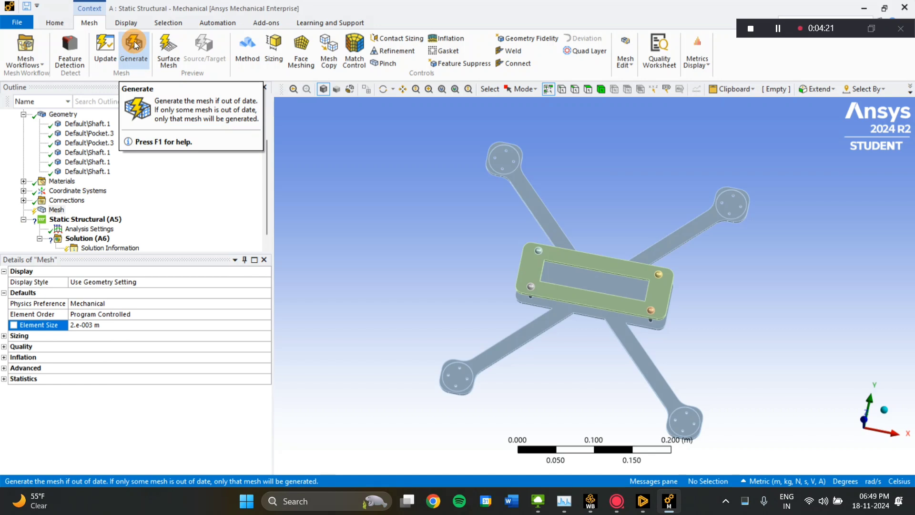
pyautogui.click(136, 45)
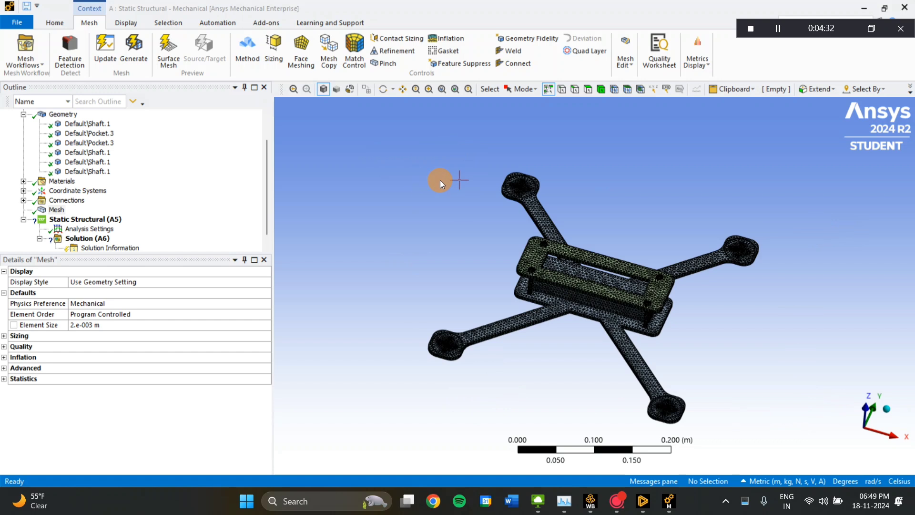
# Turn on Inertia Relief in the solver controls of the Static Structural analysis settings.
pyautogui.click(102, 220)
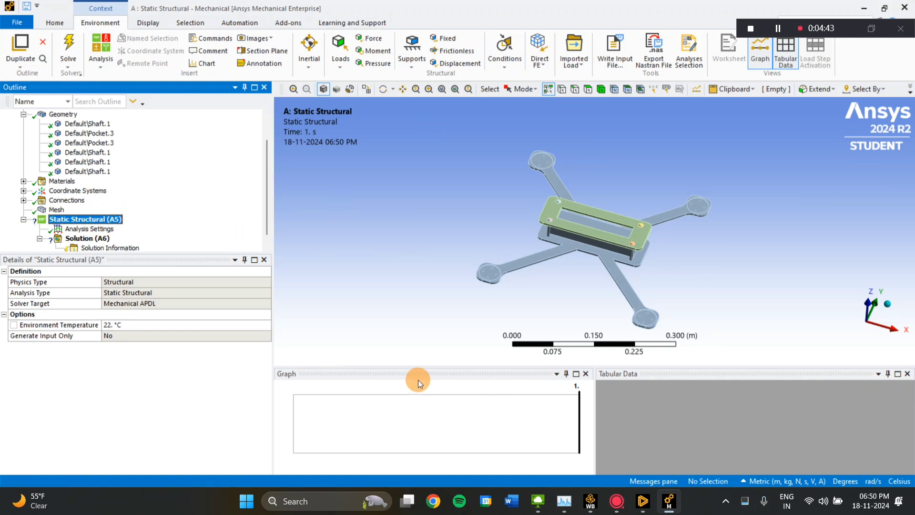
pyautogui.click(89, 229)
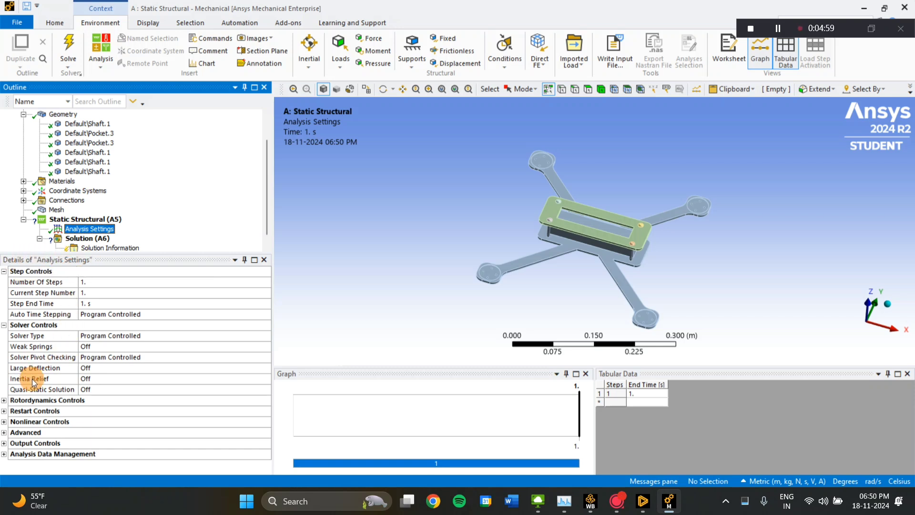
pyautogui.click(95, 380)
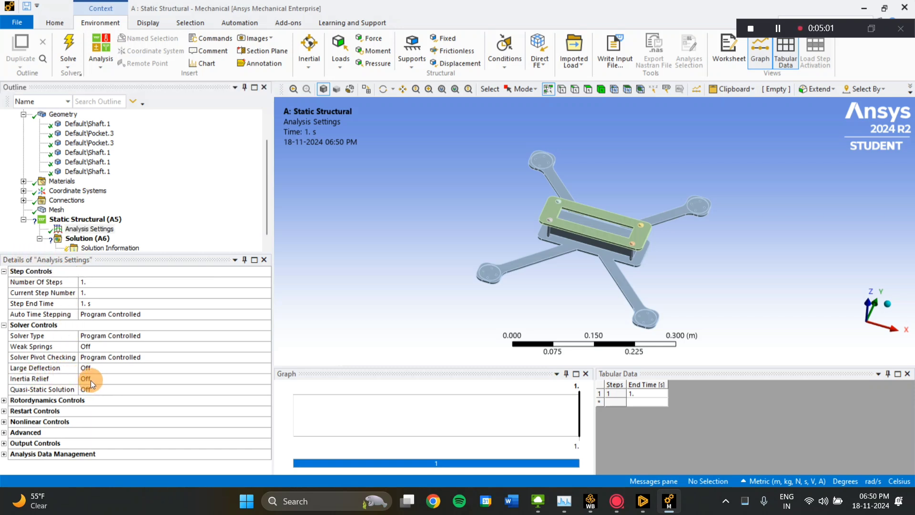
pyautogui.doubleClick(90, 381)
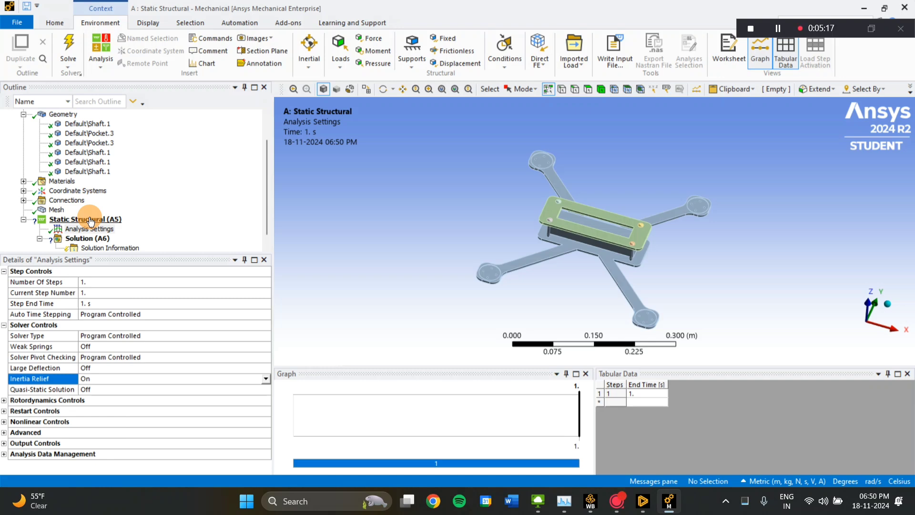
# Add a Standard Earth Gravity load to the Static Structural analysis.
pyautogui.rightClick(91, 220)
pyautogui.click(65, 219)
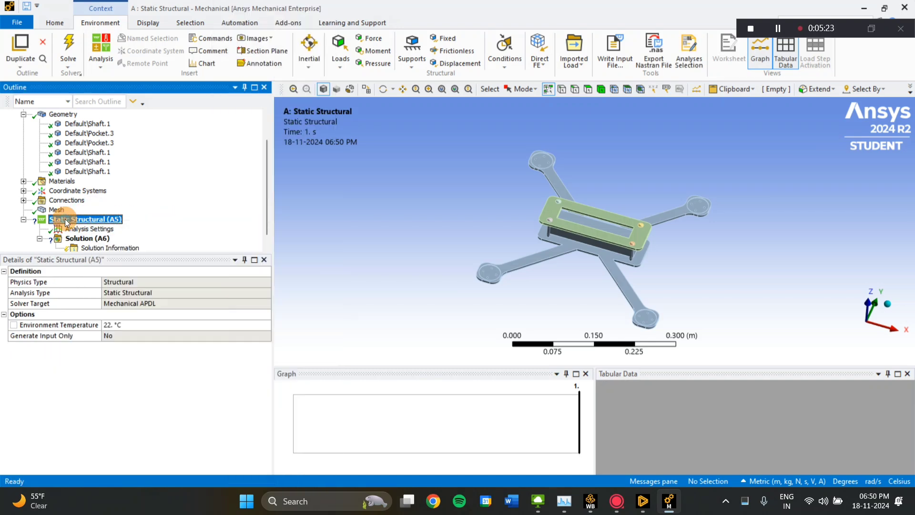
pyautogui.rightClick(65, 219)
pyautogui.moveTo(97, 225)
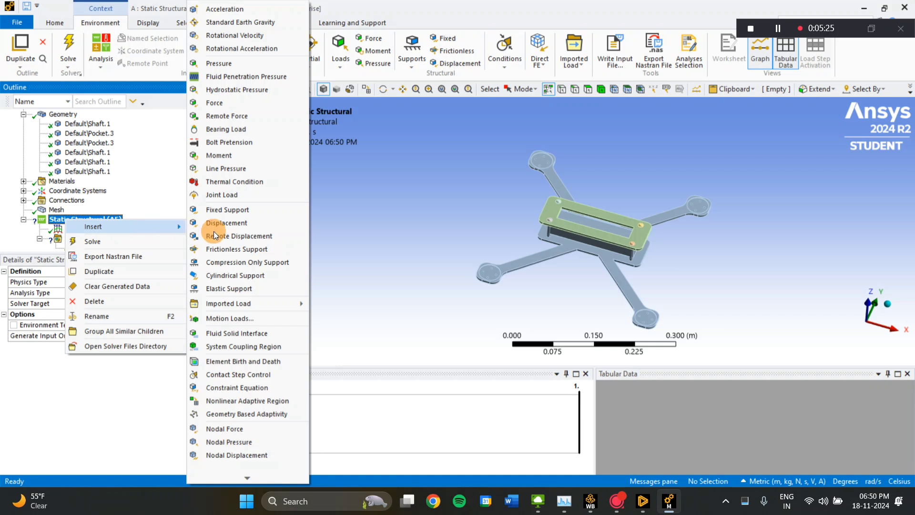
pyautogui.click(253, 21)
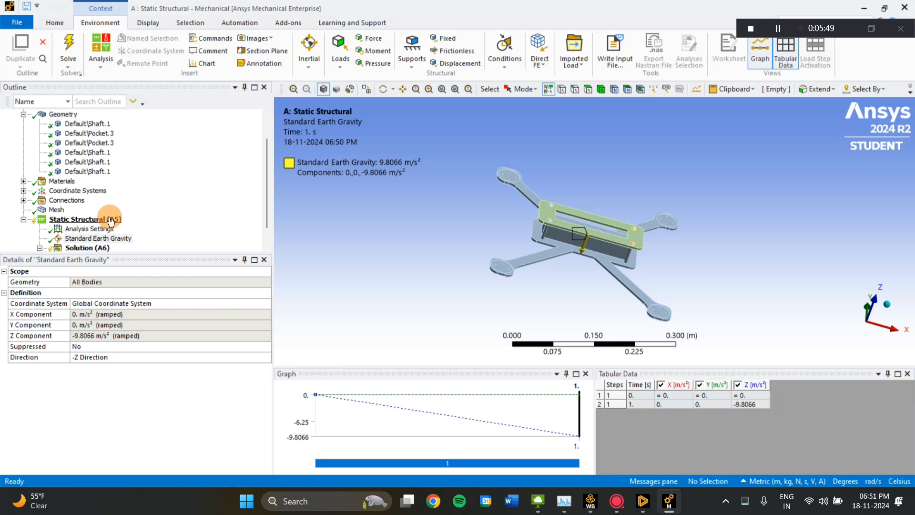
# Add an Acceleration of 25 m/s² to all bodies, directed along +Z using the central block's top face.
pyautogui.rightClick(111, 221)
pyautogui.moveTo(137, 223)
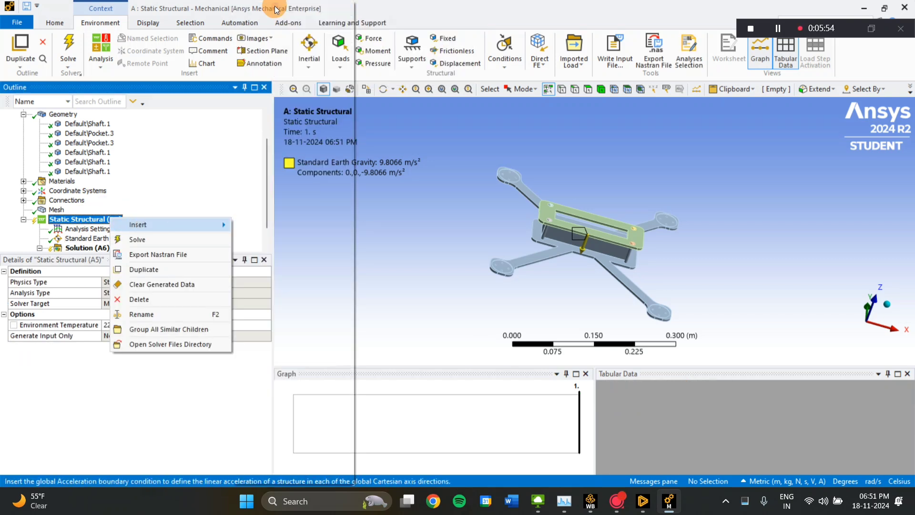
pyautogui.click(275, 10)
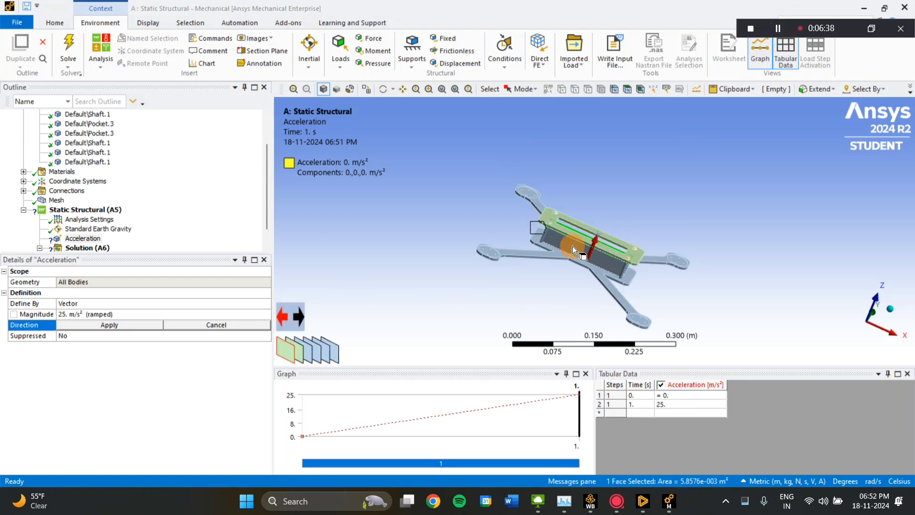
pyautogui.click(108, 326)
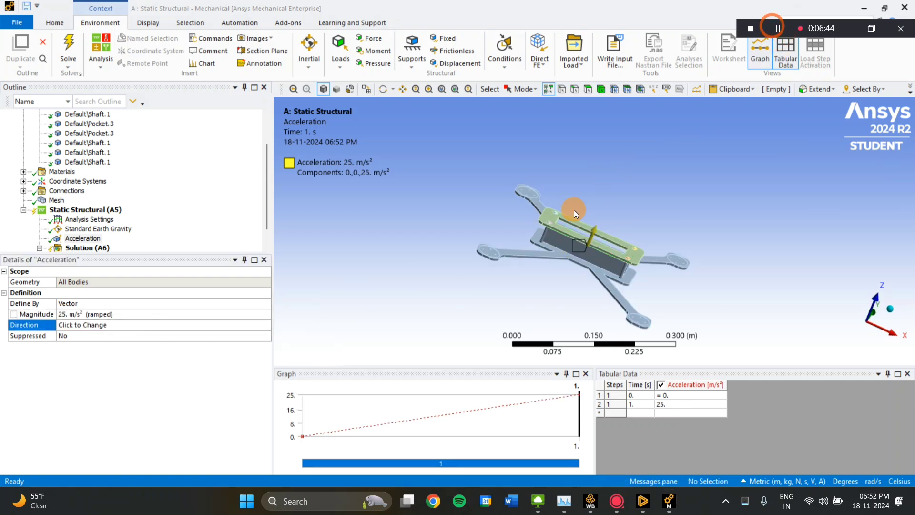
# Add a Force scoped to the top face of the central block beneath the slotted top plate.
pyautogui.moveTo(574, 209); pyautogui.dragTo(528, 272, button='middle')
pyautogui.moveTo(416, 249); pyautogui.dragTo(774, 307, button='middle')
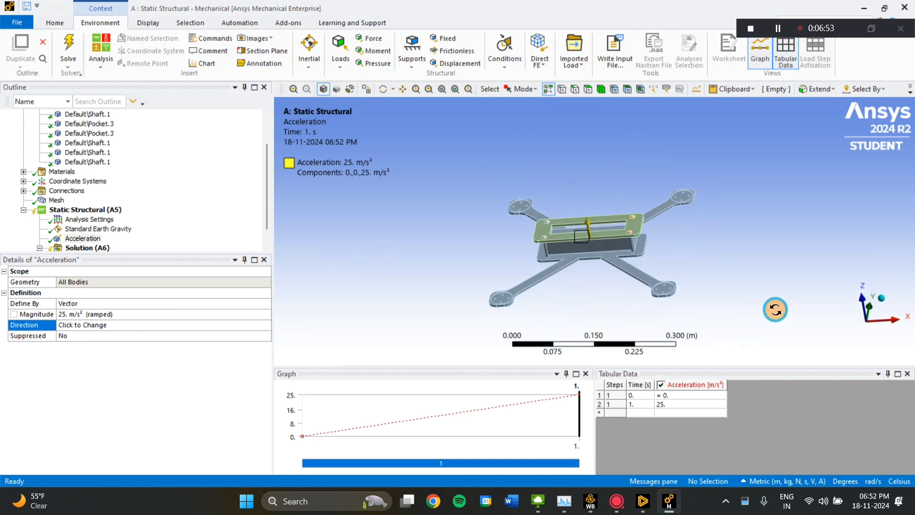
pyautogui.rightClick(86, 214)
pyautogui.moveTo(148, 217)
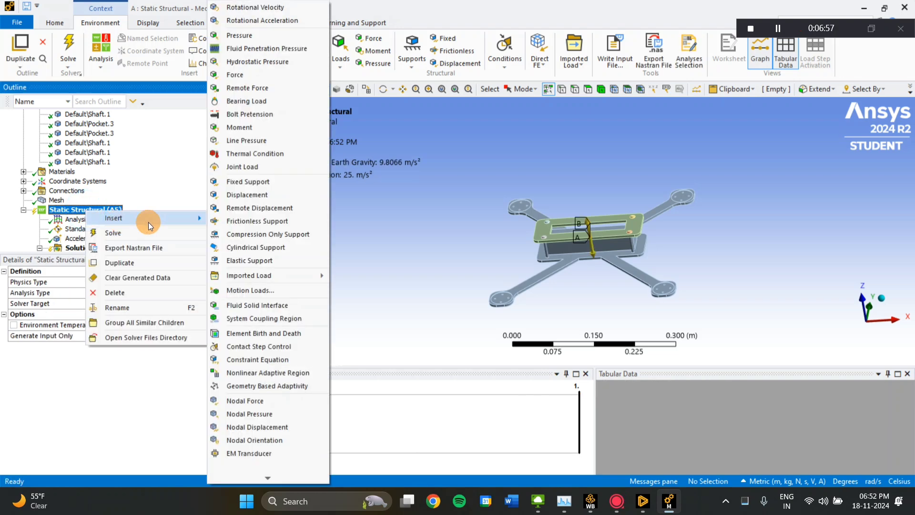
pyautogui.click(263, 78)
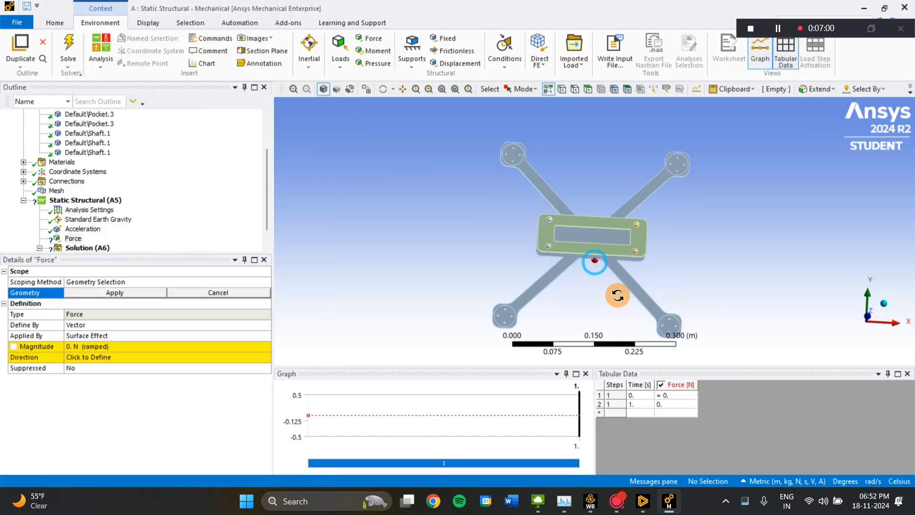
pyautogui.click(594, 234)
pyautogui.moveTo(578, 310); pyautogui.dragTo(630, 267, button='middle')
pyautogui.click(88, 293)
# Set the central block's force to 10 N and flip its direction to point along -Z.
pyautogui.click(77, 346)
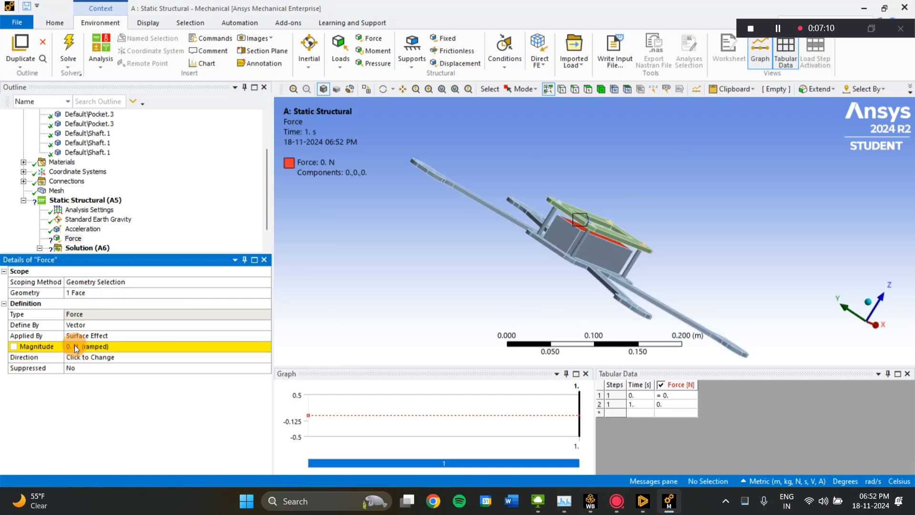
pyautogui.click(79, 345)
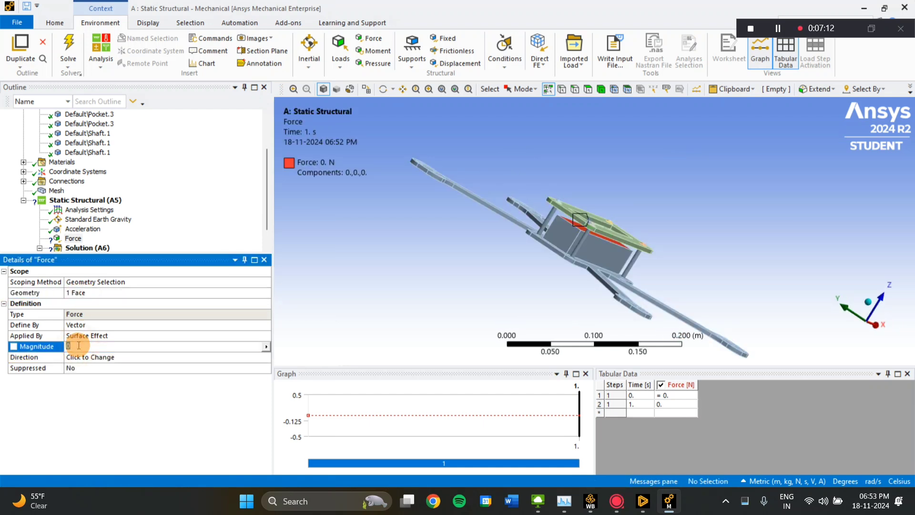
pyautogui.write('10. N  (ramped')
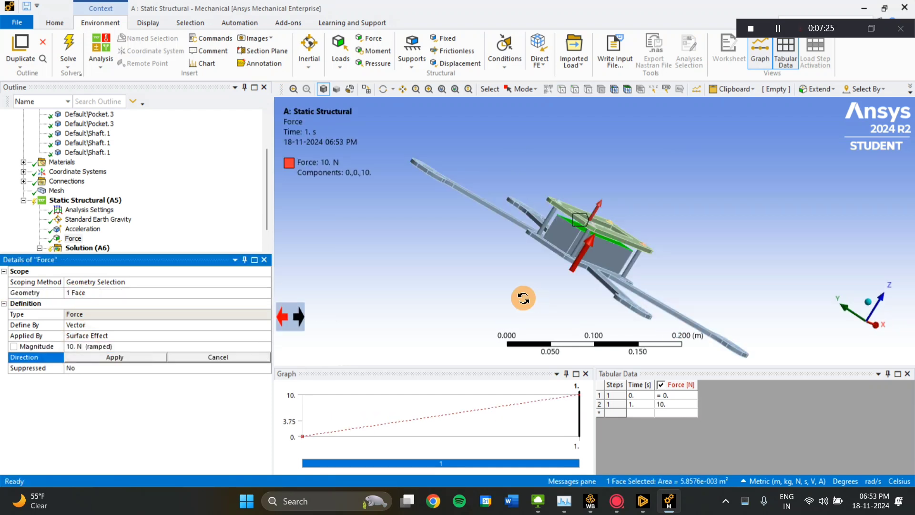
pyautogui.moveTo(524, 298); pyautogui.dragTo(466, 307, button='middle')
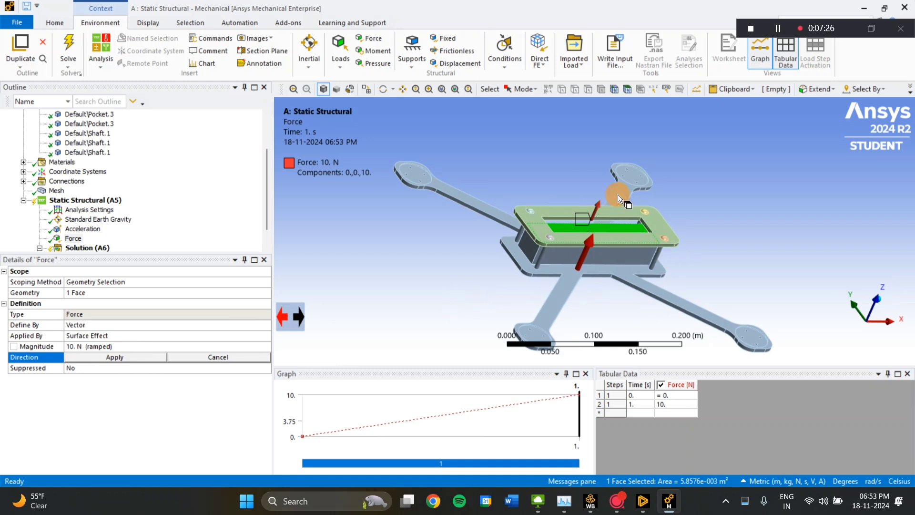
pyautogui.click(306, 317)
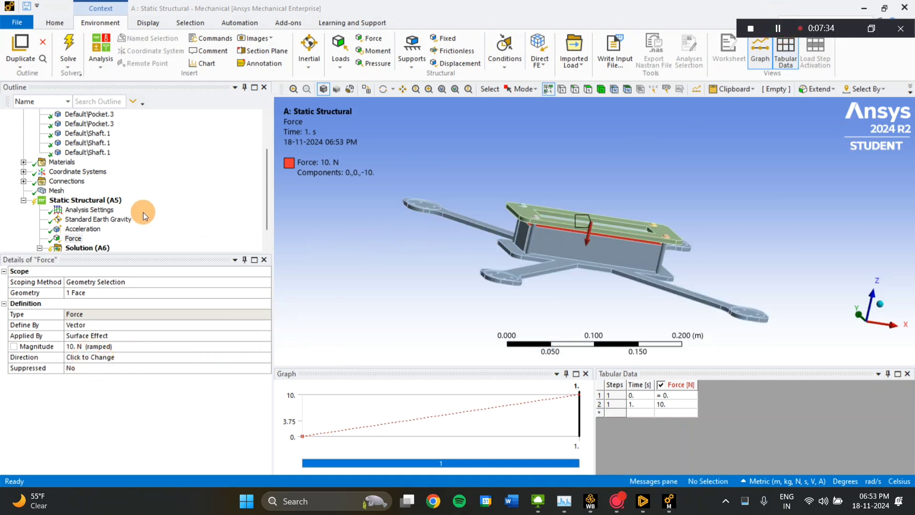
# Add a Fixed Support on the end face of the post at the top plate's -X, -Y corner.
pyautogui.click(113, 204)
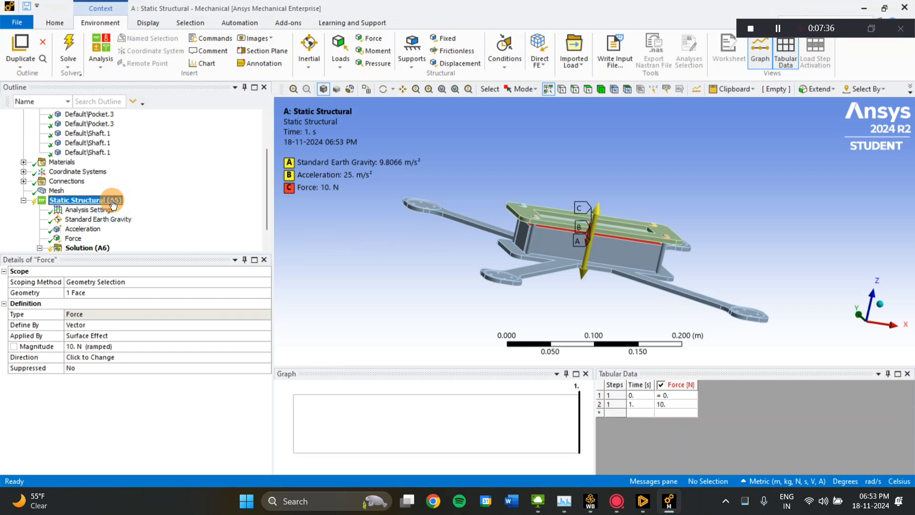
pyautogui.rightClick(113, 202)
pyautogui.moveTo(142, 209)
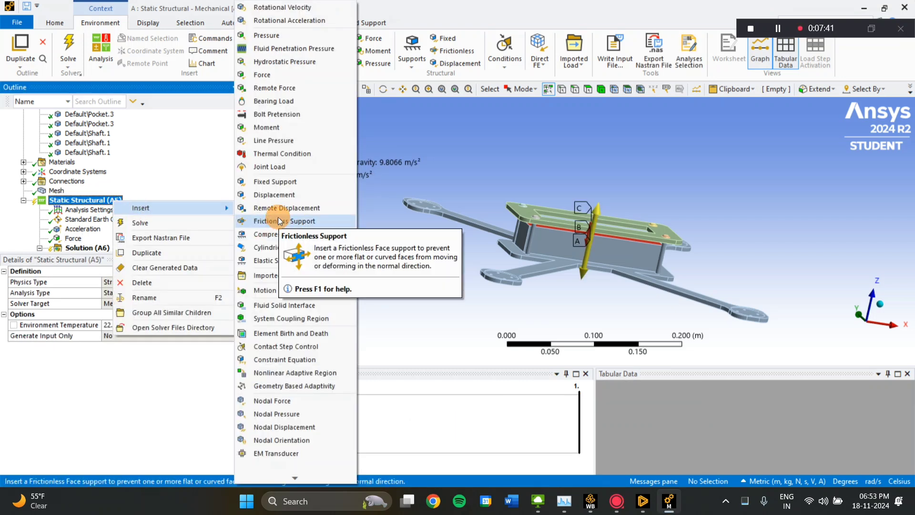
pyautogui.click(286, 181)
pyautogui.scroll(5, 517, 227)
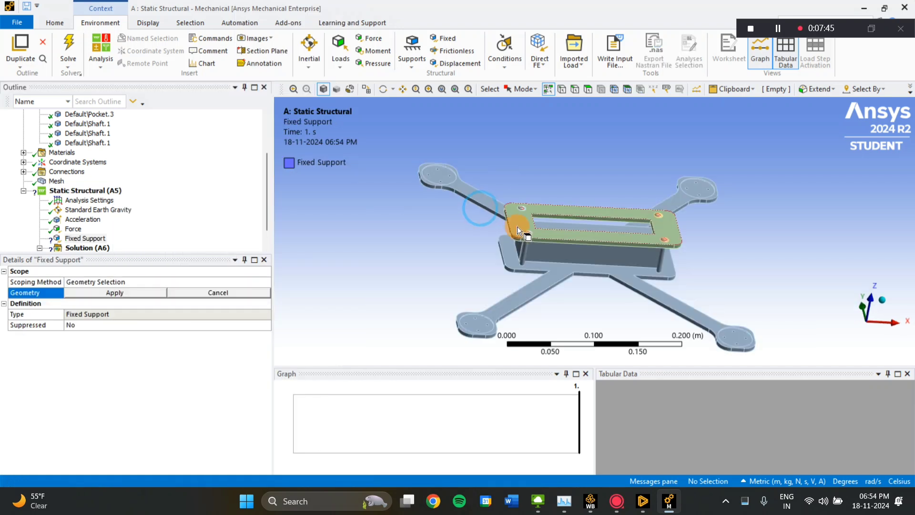
pyautogui.moveTo(493, 233); pyautogui.dragTo(444, 249, button='middle')
pyautogui.click(443, 236)
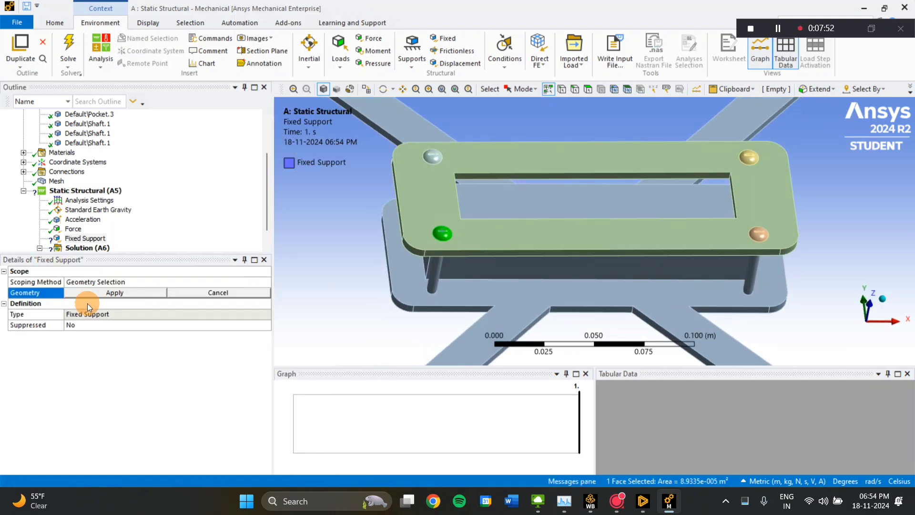
pyautogui.click(119, 296)
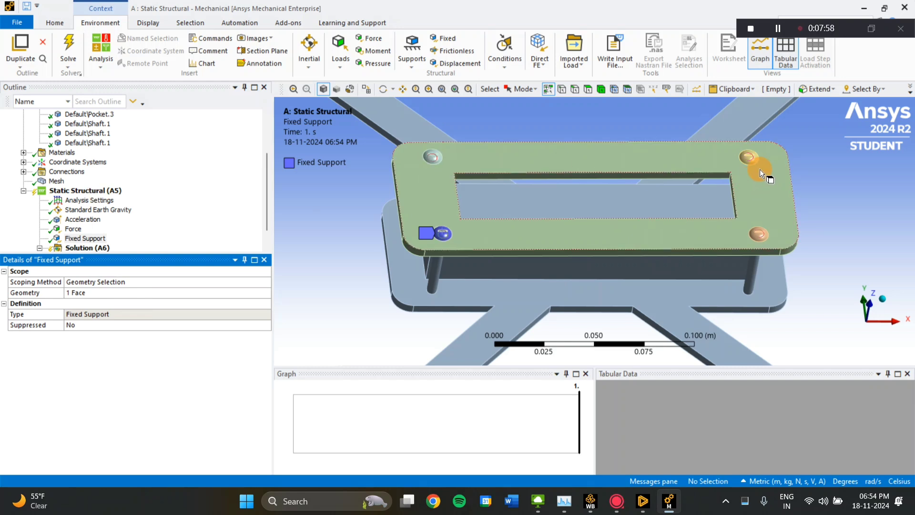
# Add a Displacement on the post end face at the top plate's -X, +Y corner with the X component at 0 m.
pyautogui.rightClick(84, 190)
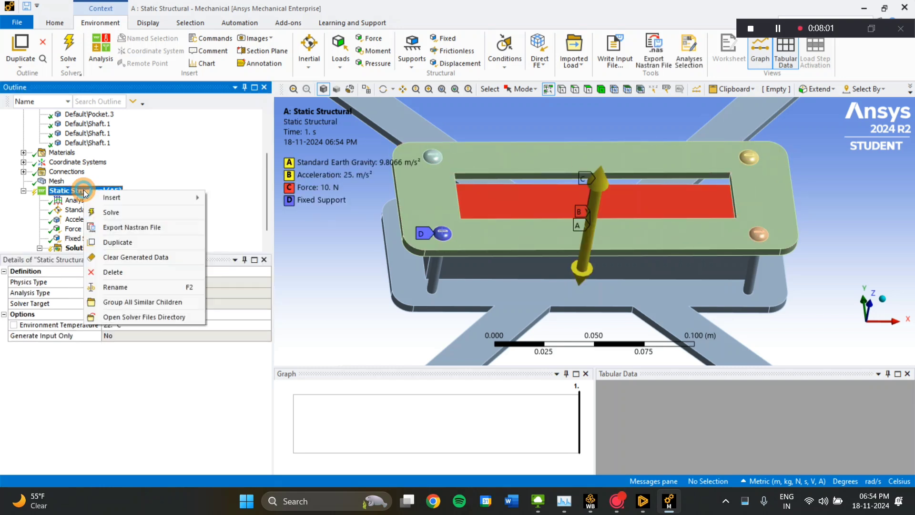
pyautogui.moveTo(110, 197)
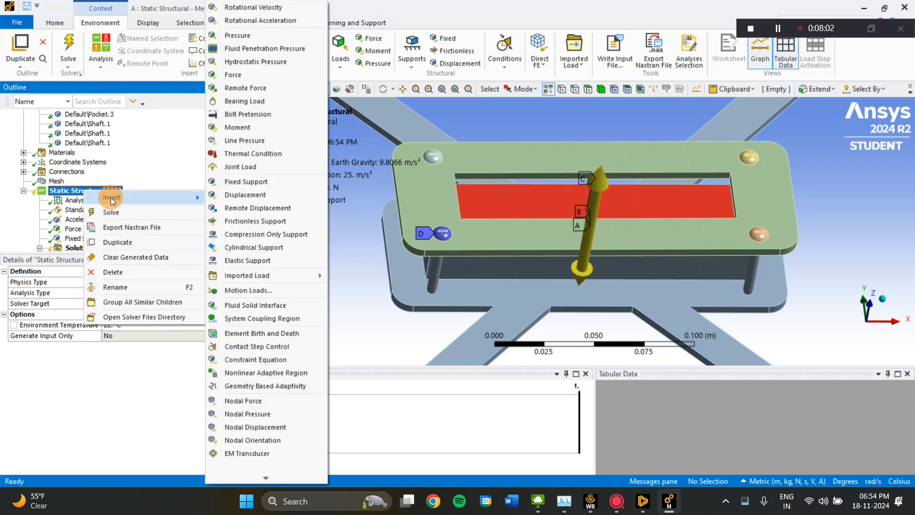
pyautogui.click(239, 196)
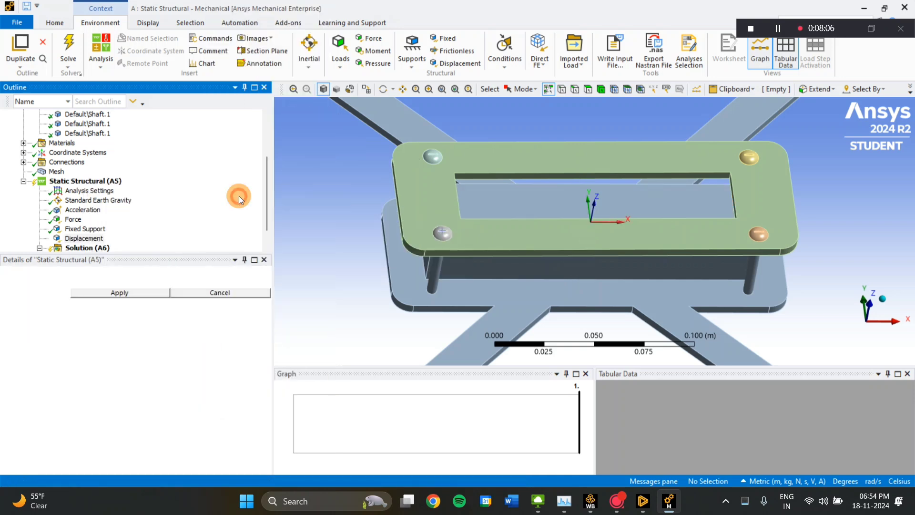
pyautogui.click(439, 157)
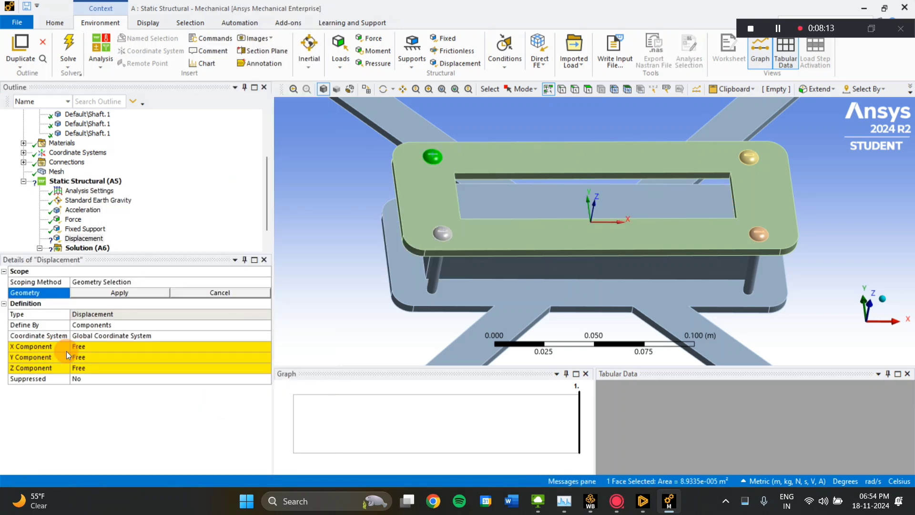
pyautogui.click(88, 346)
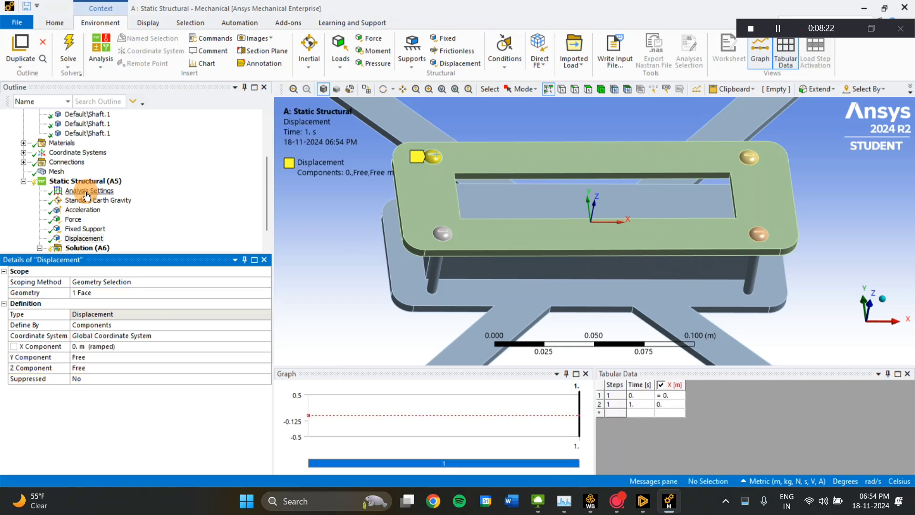
# Add a second Displacement on the post end face at the top plate's +X, +Y corner with the Y component at 0 m.
pyautogui.click(114, 180)
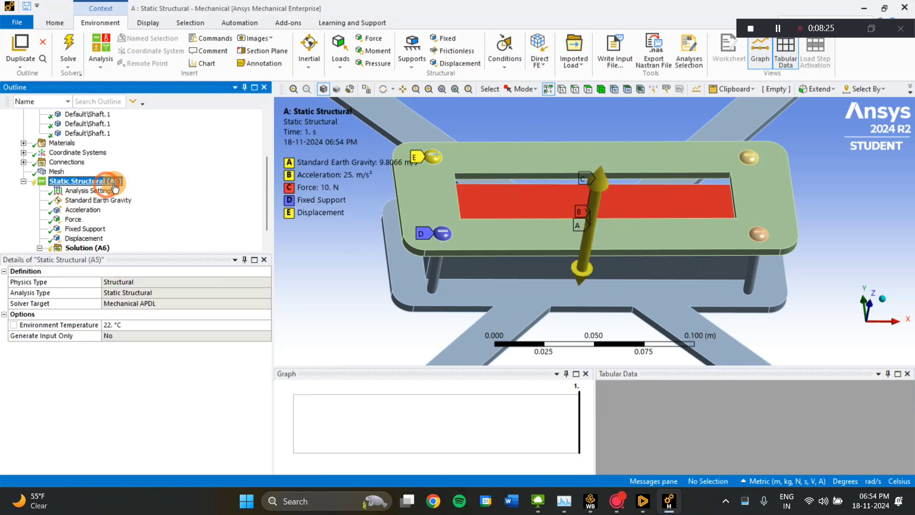
pyautogui.rightClick(115, 183)
pyautogui.moveTo(145, 193)
pyautogui.click(406, 241)
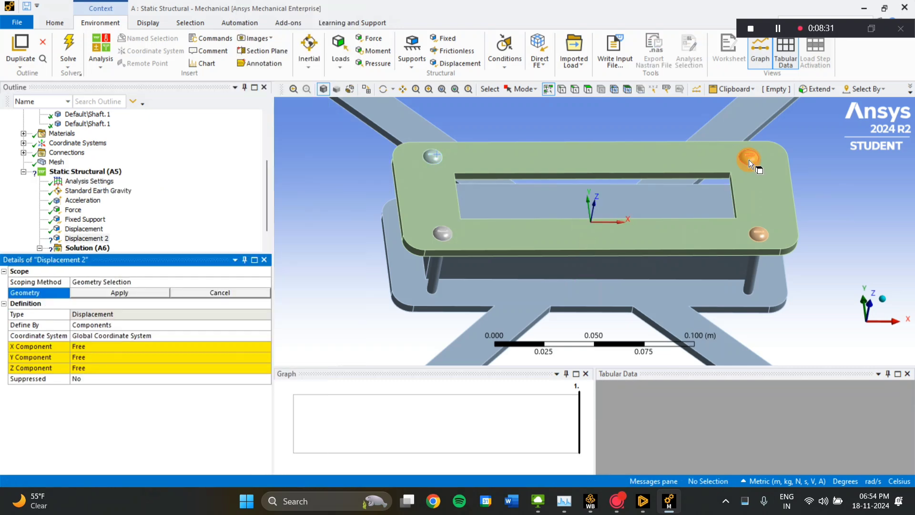
pyautogui.click(749, 161)
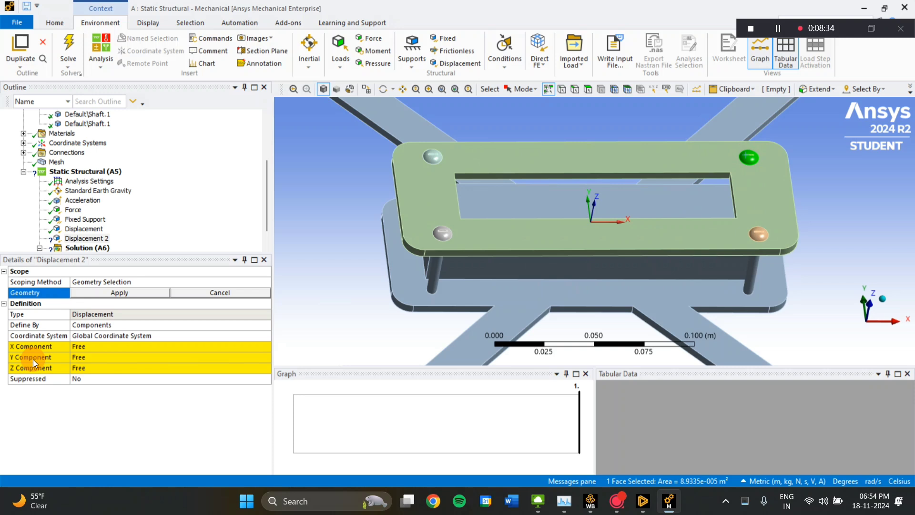
pyautogui.click(91, 357)
pyautogui.write('0.')
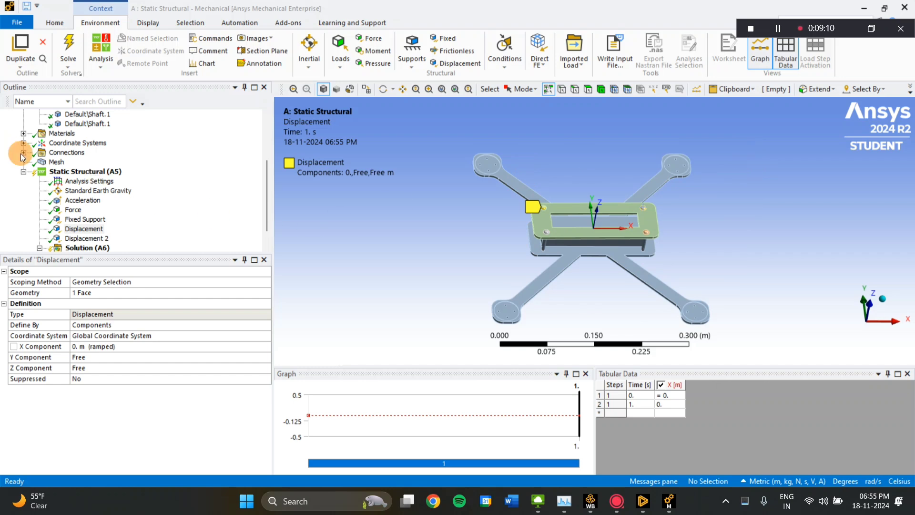
# Add a second Force scoped to the four circular motor-mount faces at the ends of the drone arms.
pyautogui.rightClick(66, 170)
pyautogui.moveTo(93, 173)
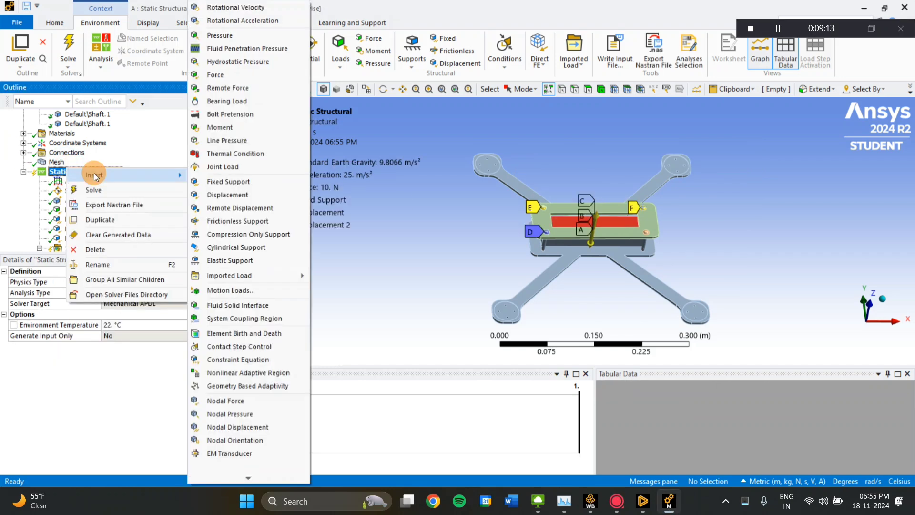
pyautogui.click(259, 74)
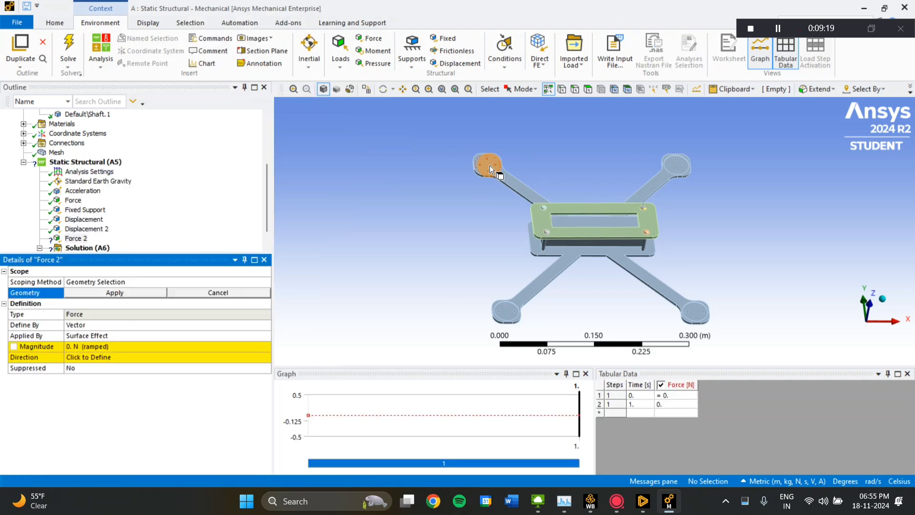
pyautogui.click(490, 165)
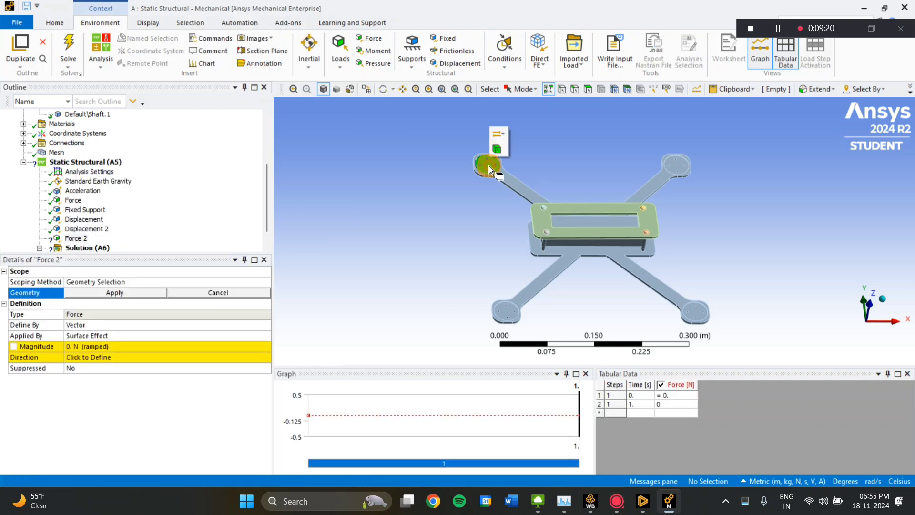
pyautogui.keyDown('ctrl'); pyautogui.click(677, 165); pyautogui.keyUp('ctrl')
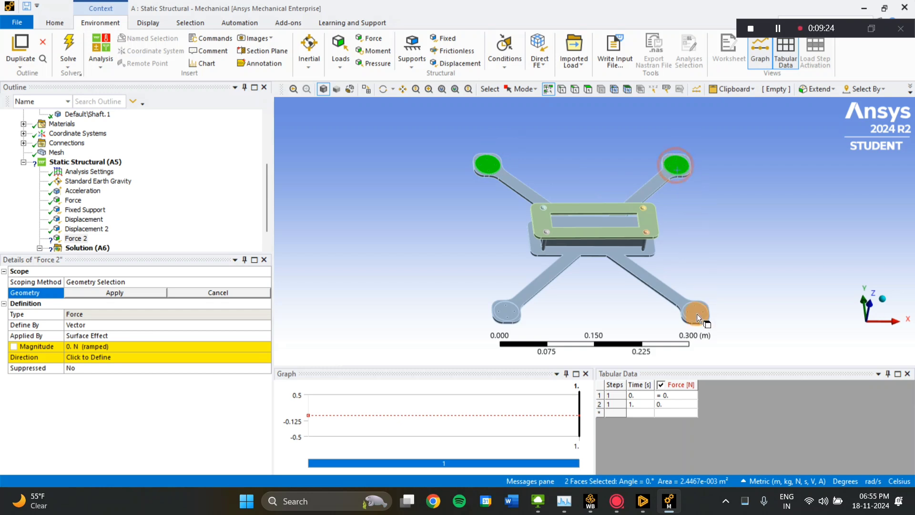
pyautogui.keyDown('ctrl'); pyautogui.click(696, 312); pyautogui.keyUp('ctrl')
pyautogui.keyDown('ctrl'); pyautogui.click(507, 311); pyautogui.keyUp('ctrl')
pyautogui.click(113, 293)
pyautogui.click(135, 294)
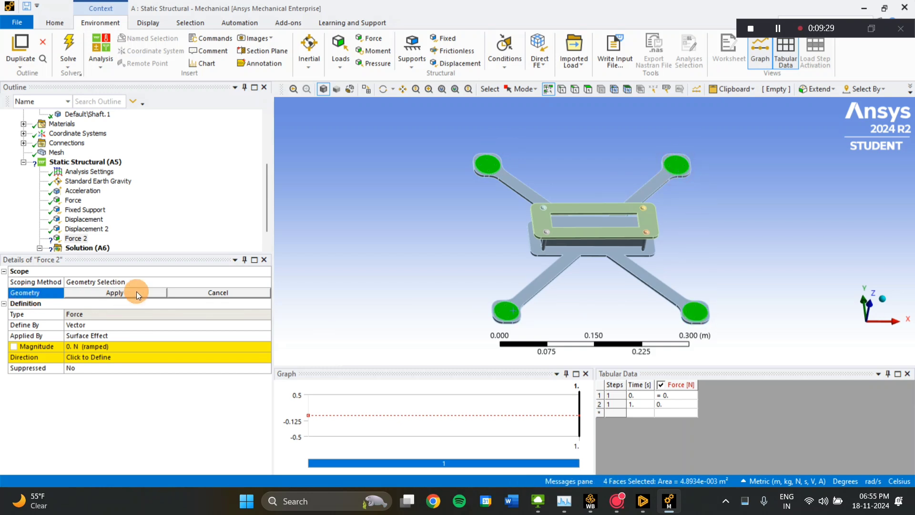
# Set the second Force's magnitude to 5 N and define its direction along negative Z using a motor-mount hole edge.
pyautogui.click(109, 345)
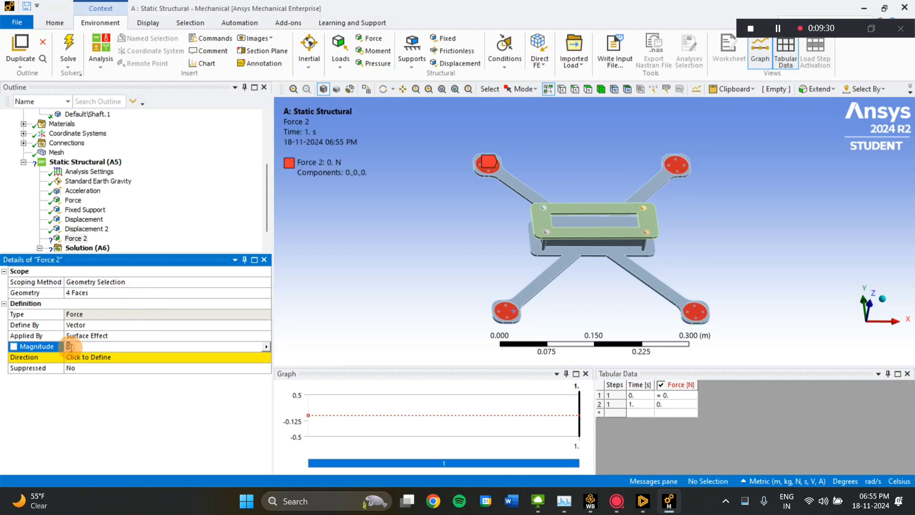
pyautogui.write('5')
pyautogui.click(115, 357)
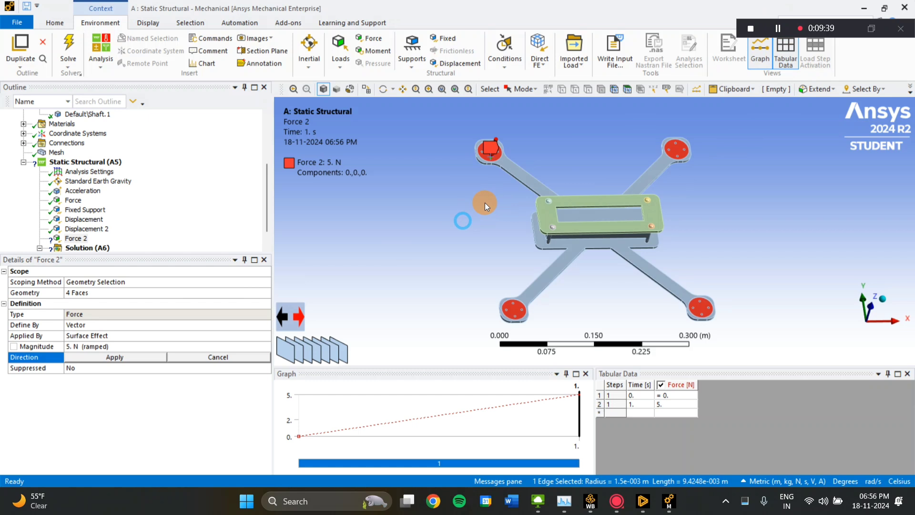
pyautogui.moveTo(485, 203); pyautogui.dragTo(481, 188, button='middle')
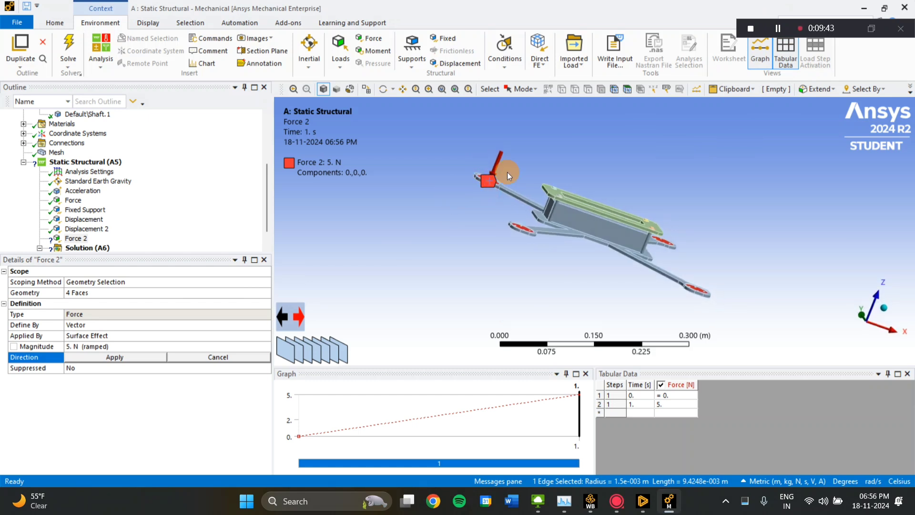
pyautogui.click(102, 360)
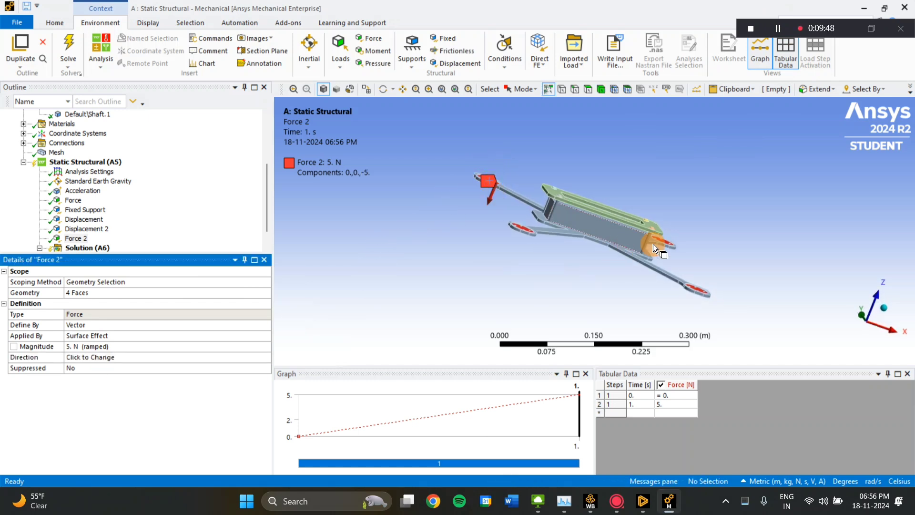
pyautogui.moveTo(751, 258); pyautogui.dragTo(619, 237, button='middle')
# Add a Total Deformation result to the Solution.
pyautogui.click(127, 248)
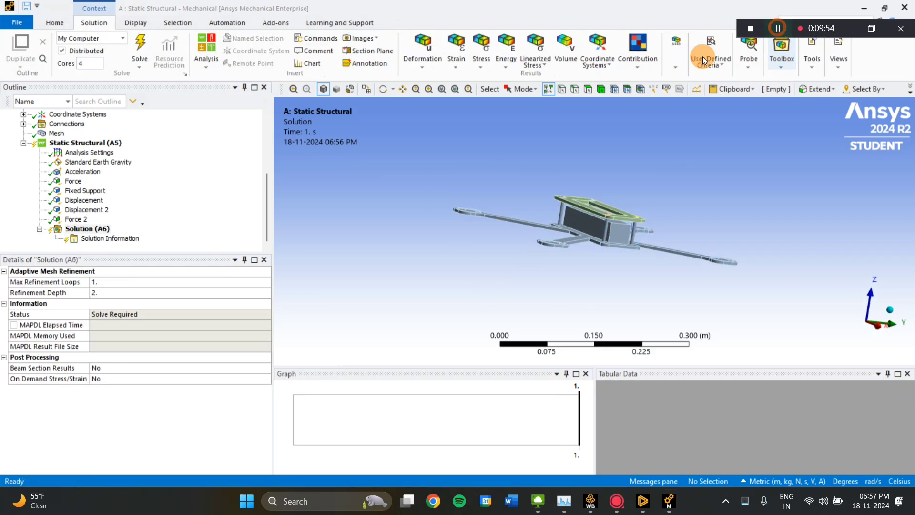
pyautogui.rightClick(98, 231)
pyautogui.moveTo(110, 233)
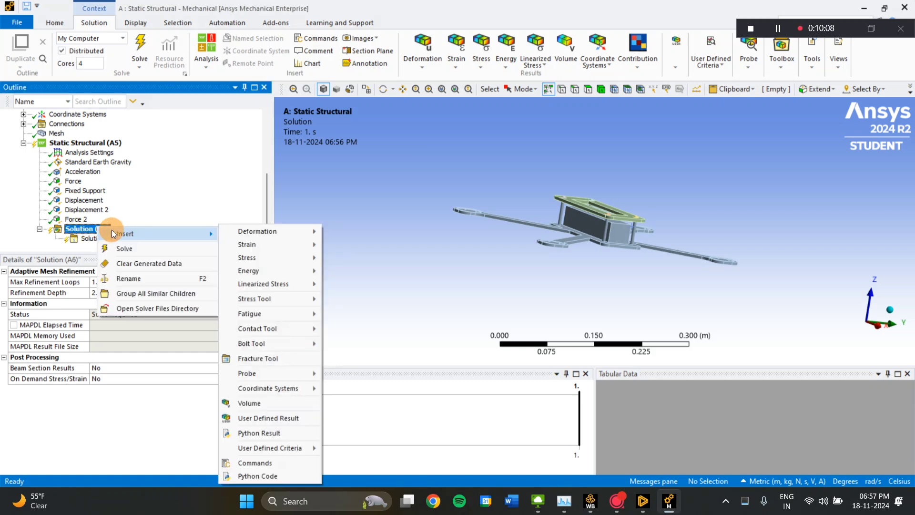
pyautogui.moveTo(248, 234)
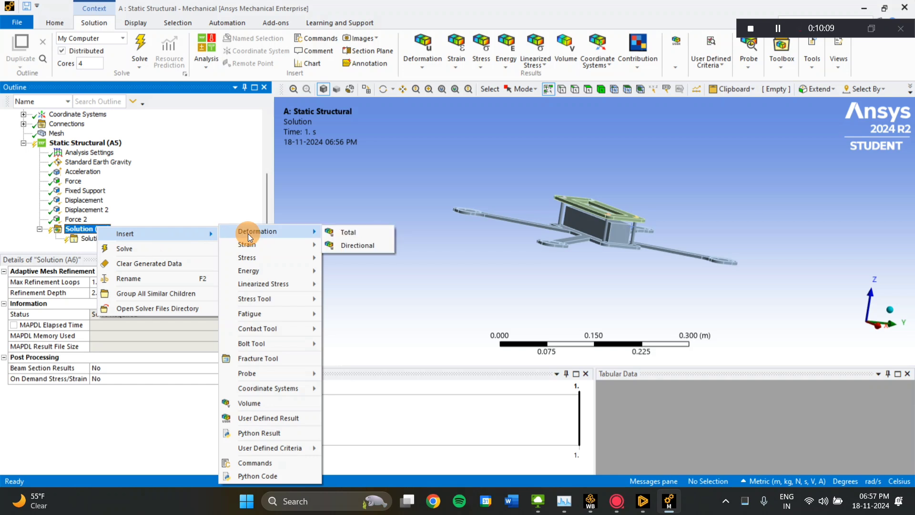
pyautogui.click(368, 236)
# Add an Equivalent (von-Mises) Stress result to the Solution.
pyautogui.click(89, 222)
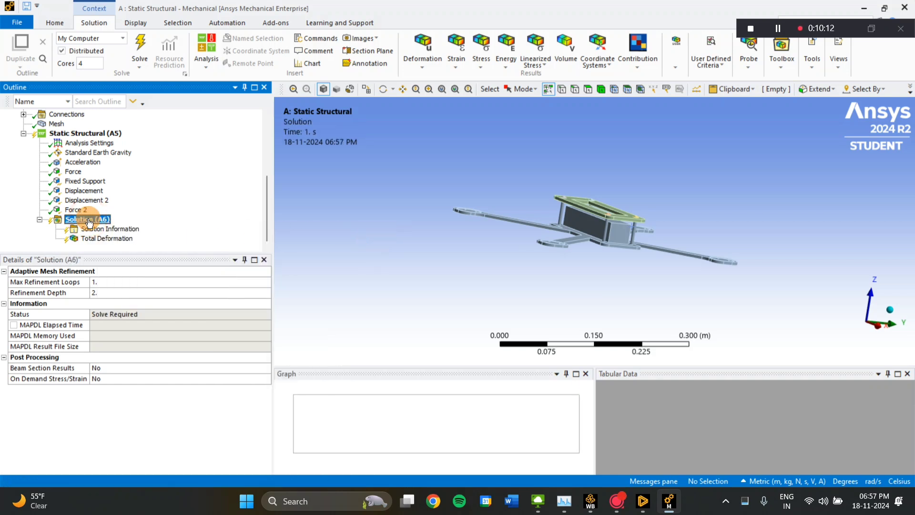
pyautogui.rightClick(89, 222)
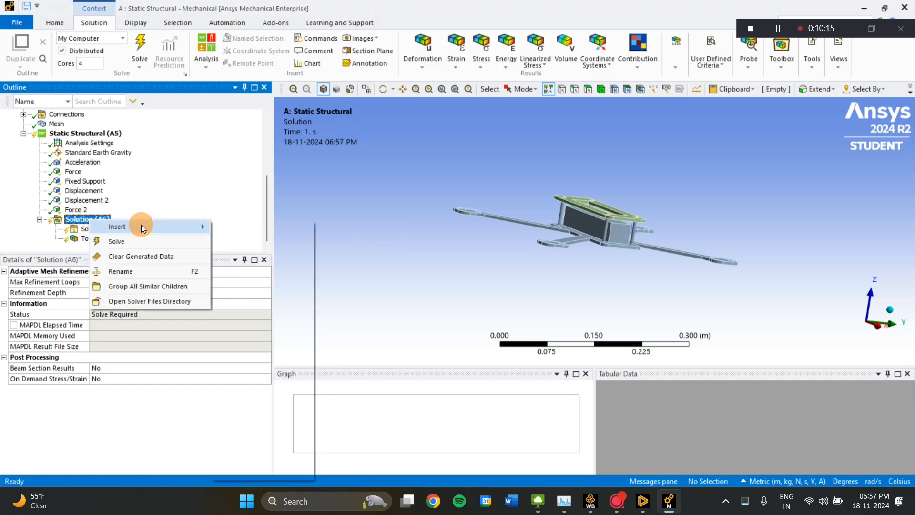
pyautogui.moveTo(141, 225)
pyautogui.moveTo(253, 253)
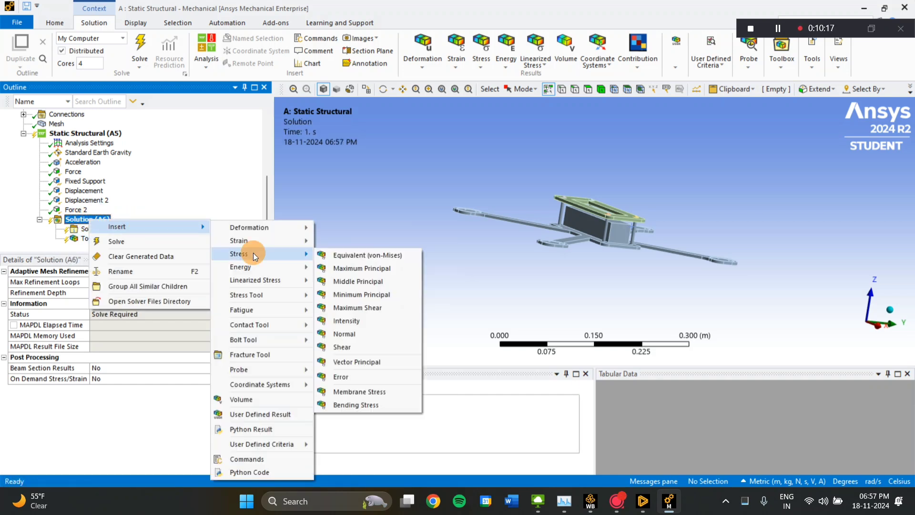
pyautogui.click(342, 255)
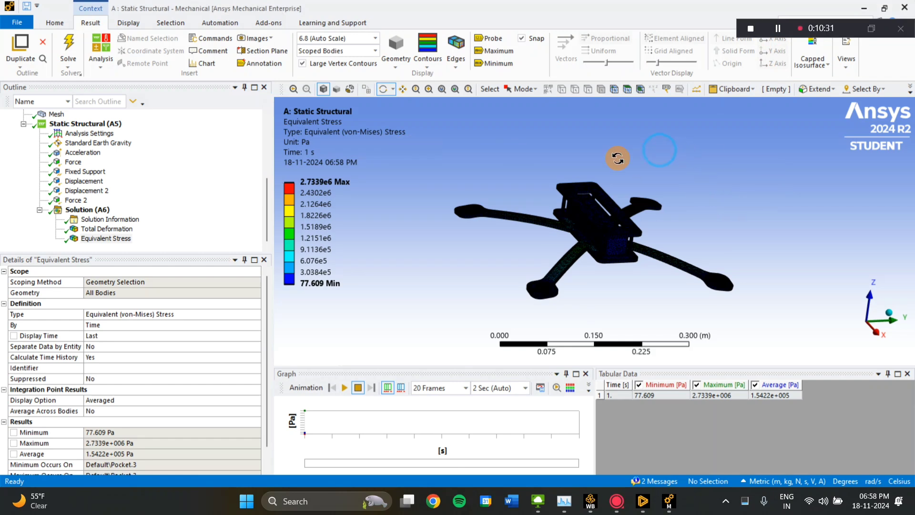
# Display the Total Deformation result with the undeformed model overlaid and inspect how the drone arms bend.
pyautogui.moveTo(614, 153); pyautogui.dragTo(517, 229)
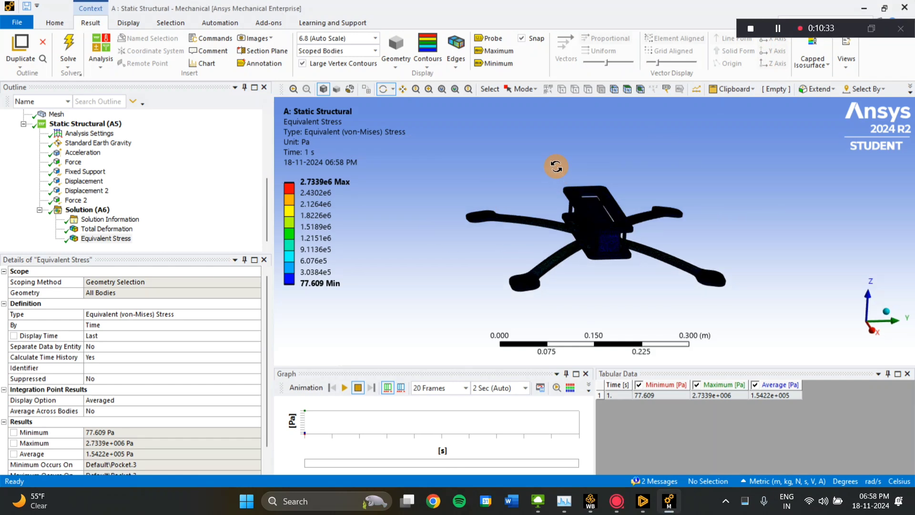
pyautogui.moveTo(556, 166); pyautogui.dragTo(563, 206)
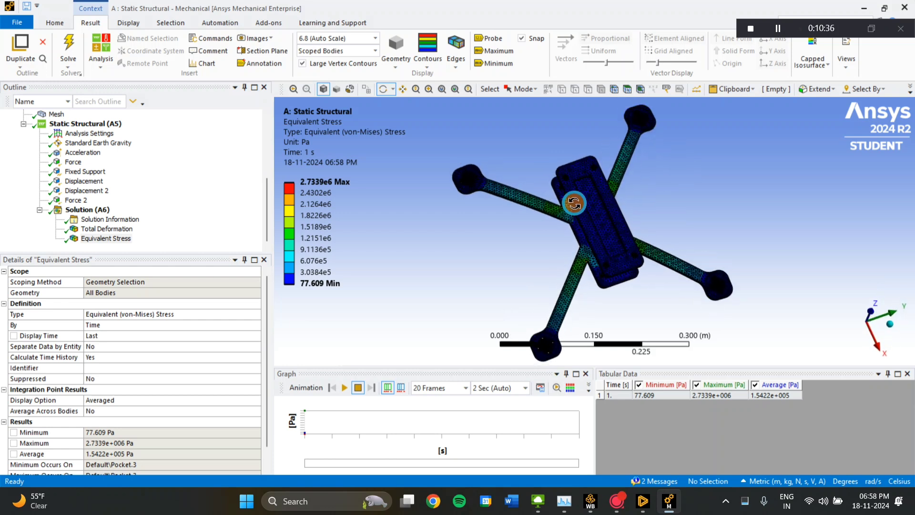
pyautogui.click(109, 229)
pyautogui.click(460, 58)
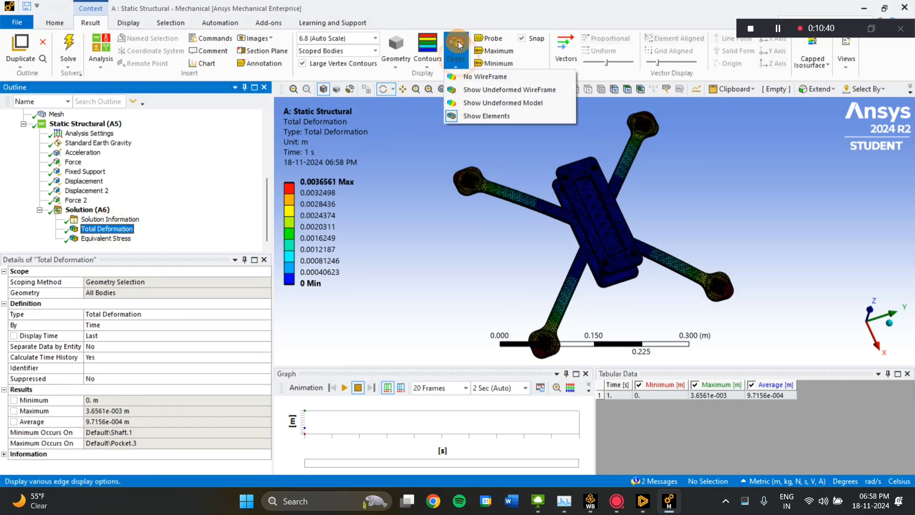
pyautogui.click(469, 103)
pyautogui.moveTo(549, 208); pyautogui.dragTo(522, 155)
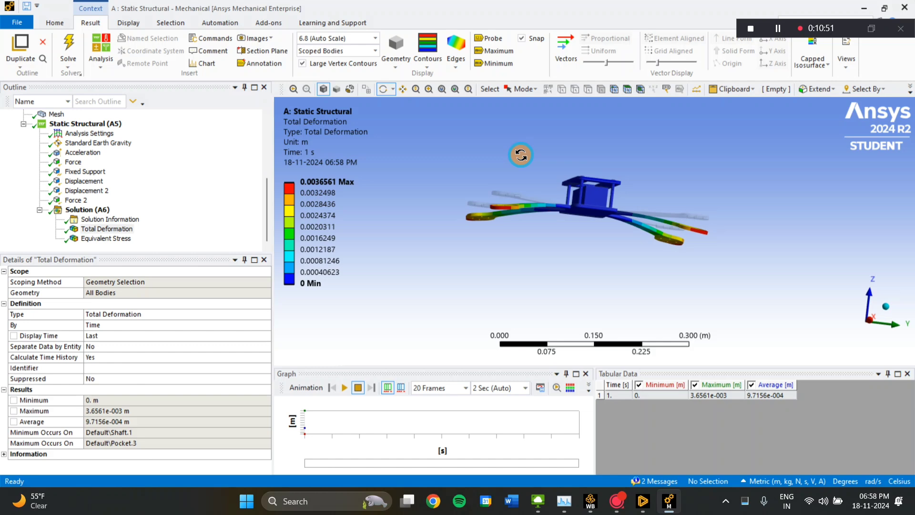
pyautogui.scroll(3, 533, 230)
pyautogui.moveTo(485, 225); pyautogui.dragTo(548, 224)
# Display the Equivalent Stress result and play its animation to examine the stress distribution on the frame.
pyautogui.click(82, 235)
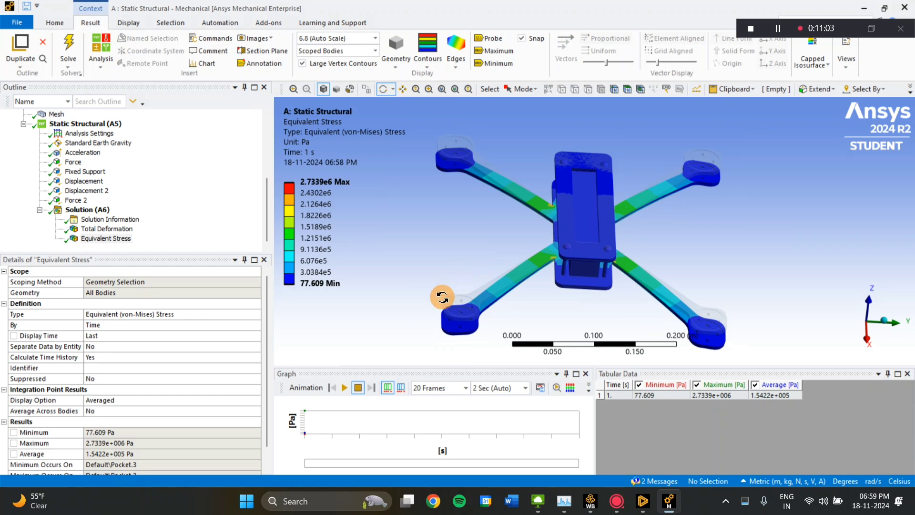
pyautogui.click(344, 388)
pyautogui.moveTo(429, 256); pyautogui.dragTo(442, 239)
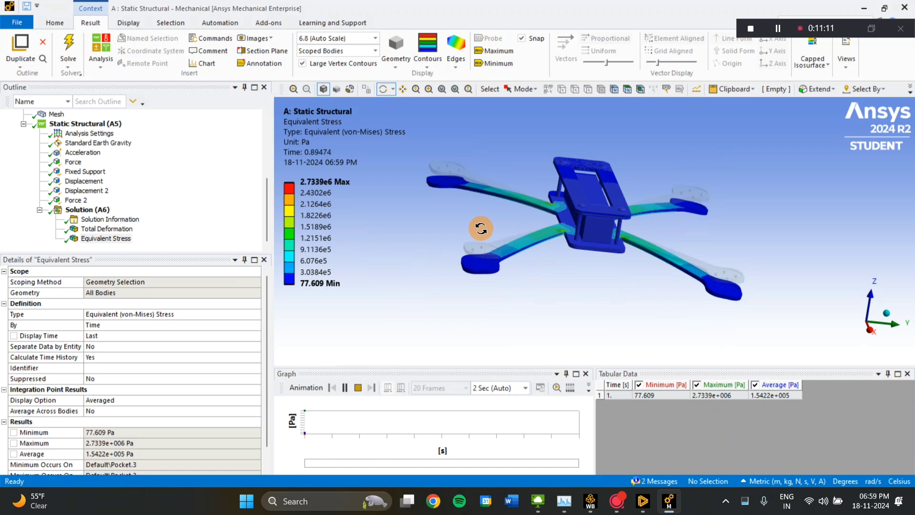
# Return to the Total Deformation result and activate the Probe tool to examine local values on the frame.
pyautogui.click(134, 233)
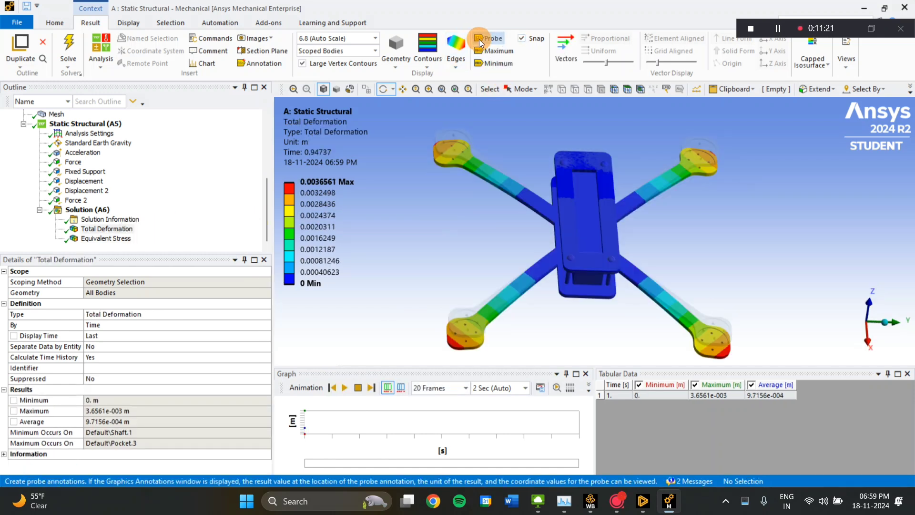
pyautogui.click(481, 38)
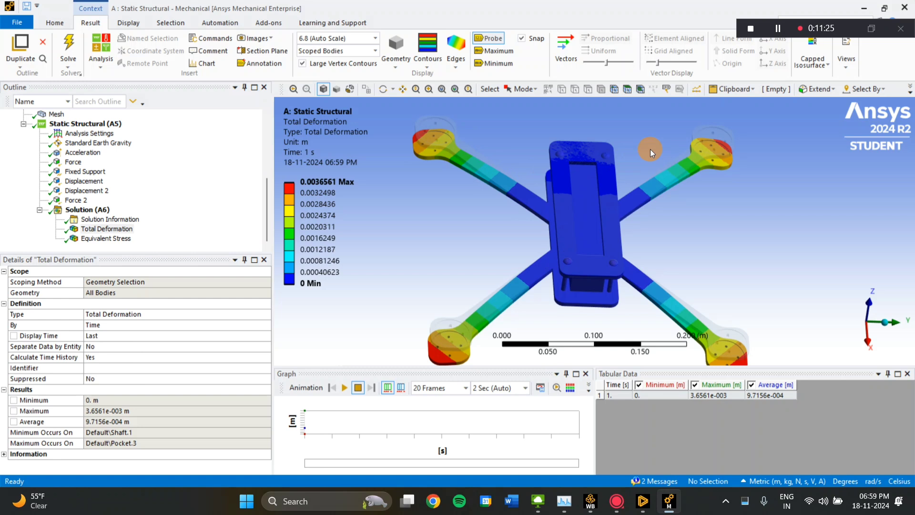
pyautogui.moveTo(650, 150); pyautogui.dragTo(640, 150, button='middle')
pyautogui.moveTo(602, 151)
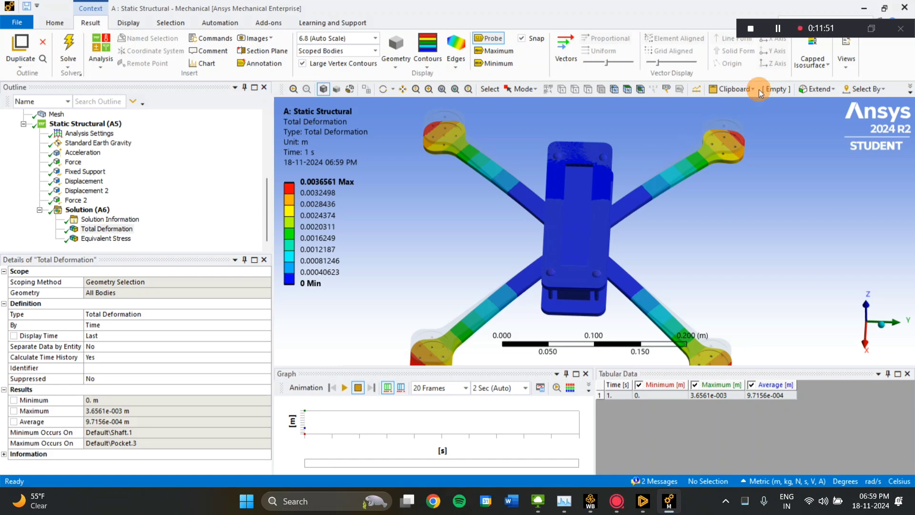
pyautogui.click(777, 31)
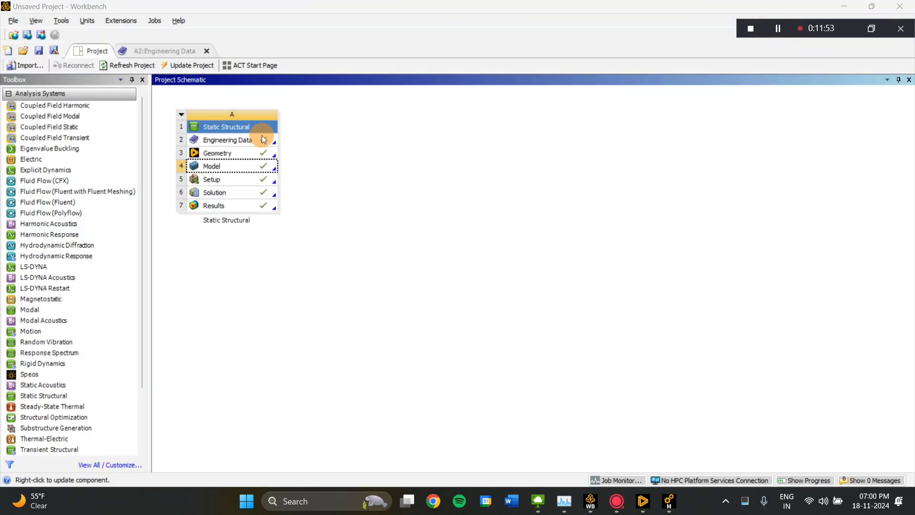